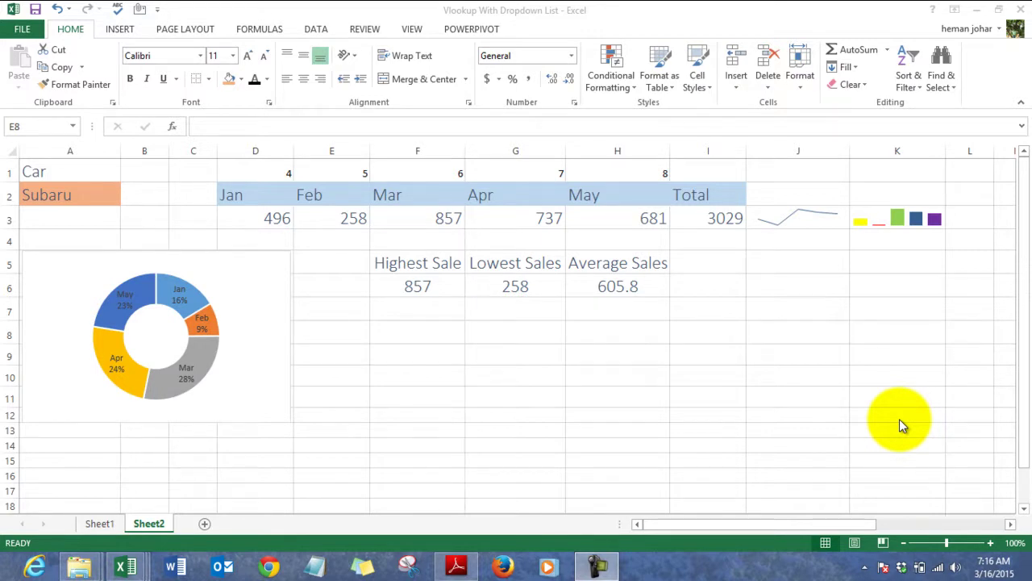
# Switch the A2 car dropdown through Suzuki and Ford, ending on Volvo (total 3080).
pyautogui.click(108, 199)
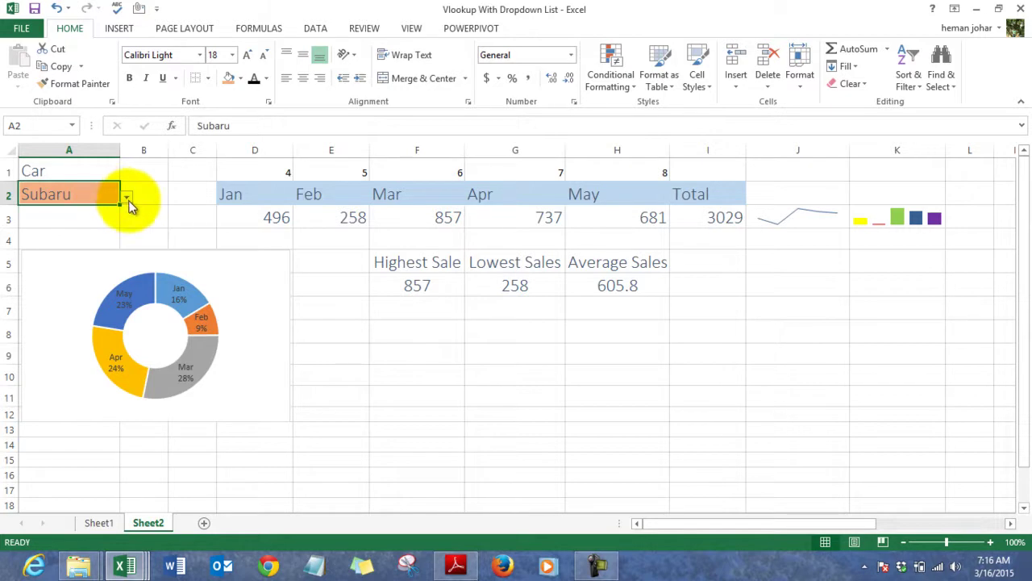
pyautogui.click(127, 199)
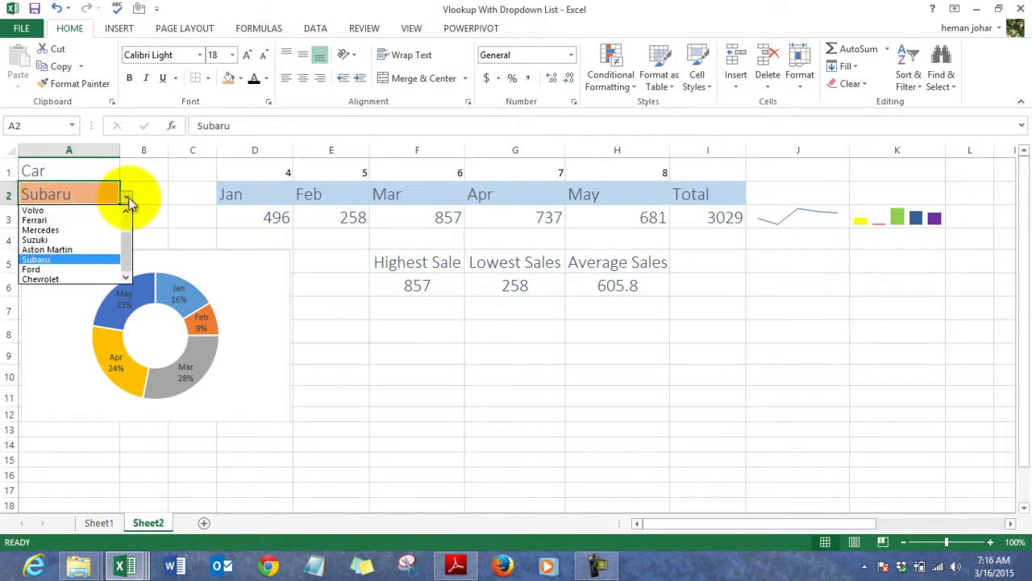
pyautogui.click(127, 244)
pyautogui.moveTo(125, 244); pyautogui.dragTo(125, 248)
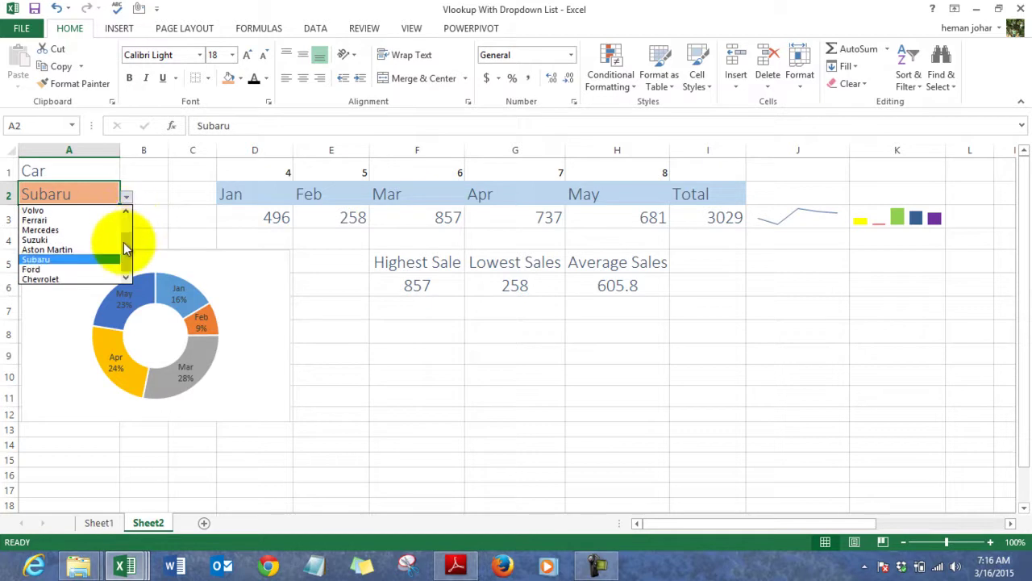
pyautogui.click(56, 240)
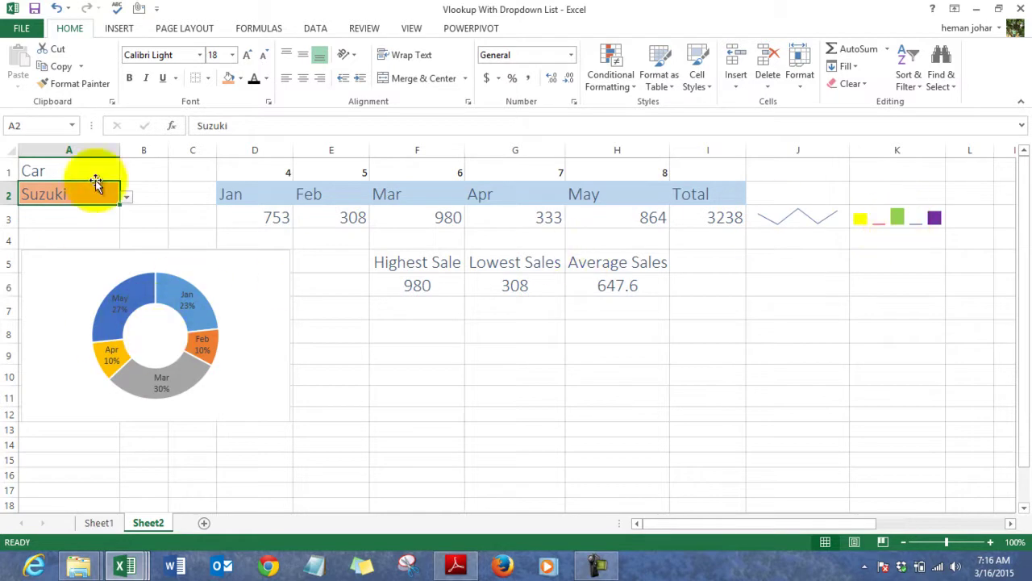
pyautogui.click(127, 197)
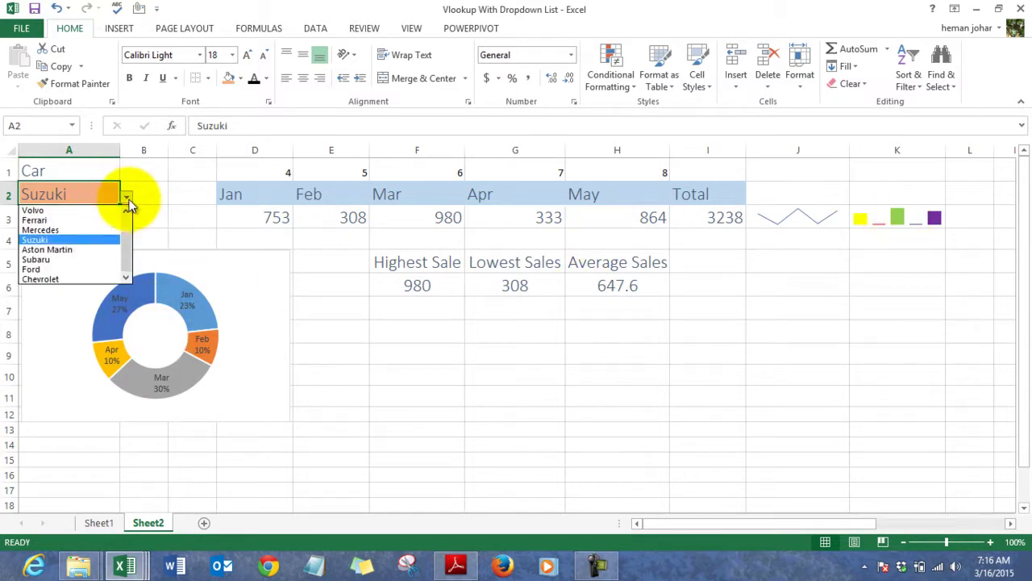
pyautogui.click(65, 270)
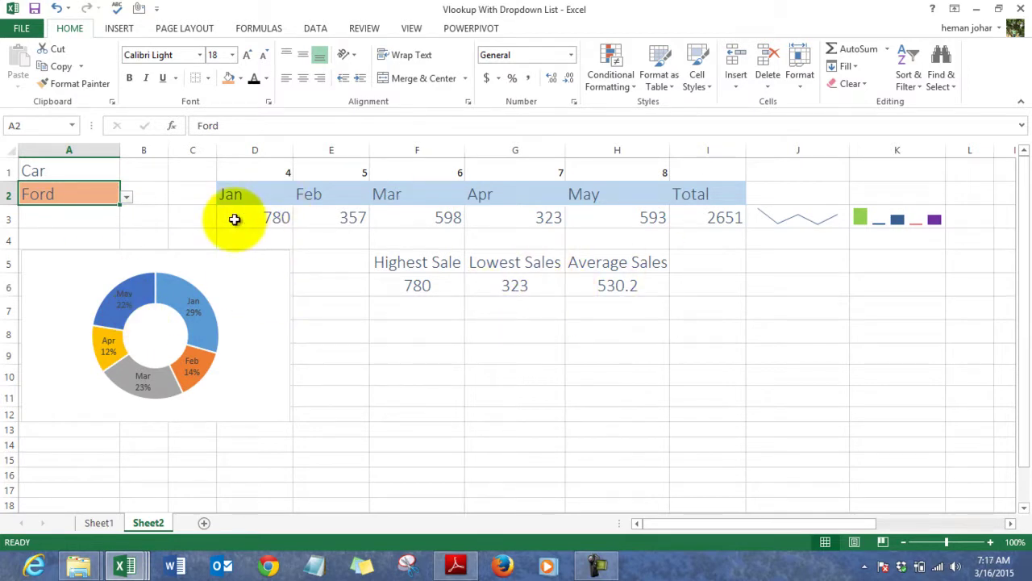
pyautogui.click(127, 196)
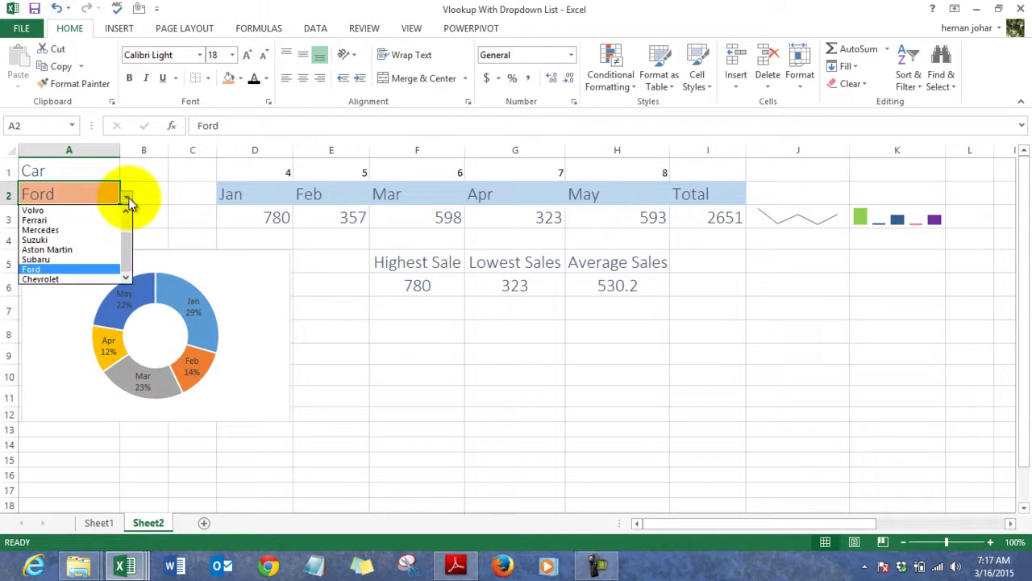
pyautogui.click(69, 211)
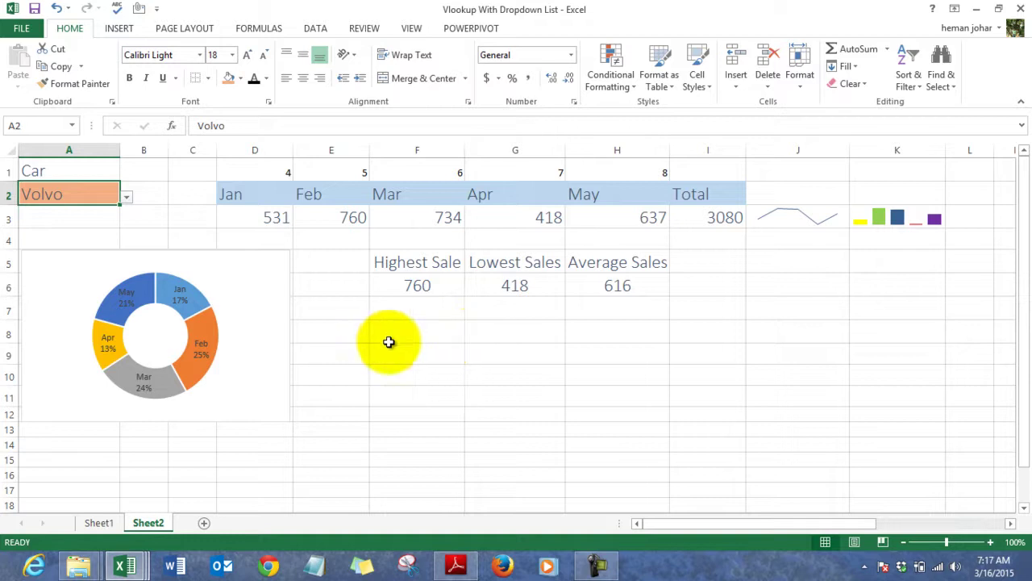
# Review Sheet1's full car sales table, then go back to the Sheet2 dashboard showing Volvo.
pyautogui.click(101, 523)
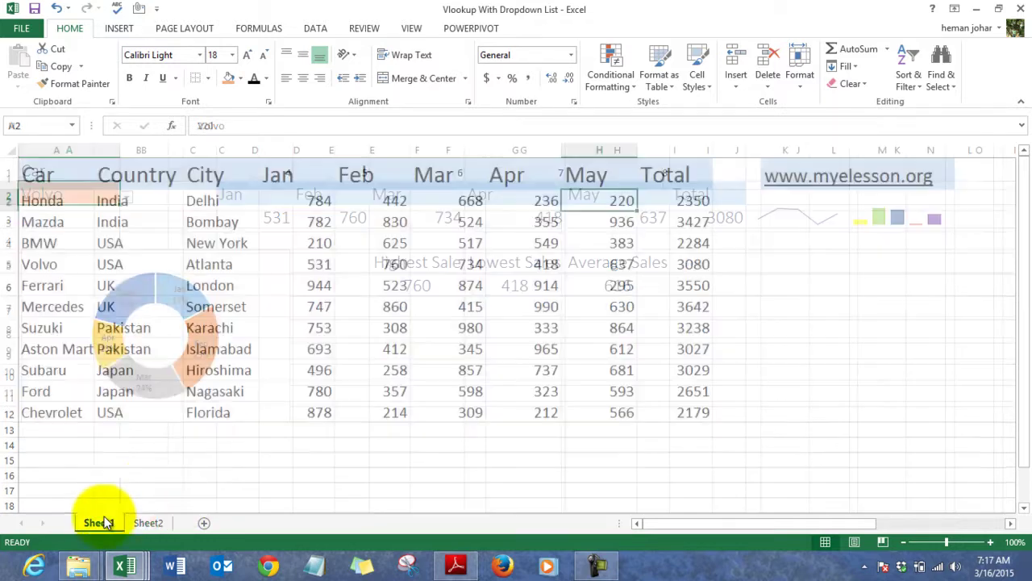
pyautogui.click(150, 486)
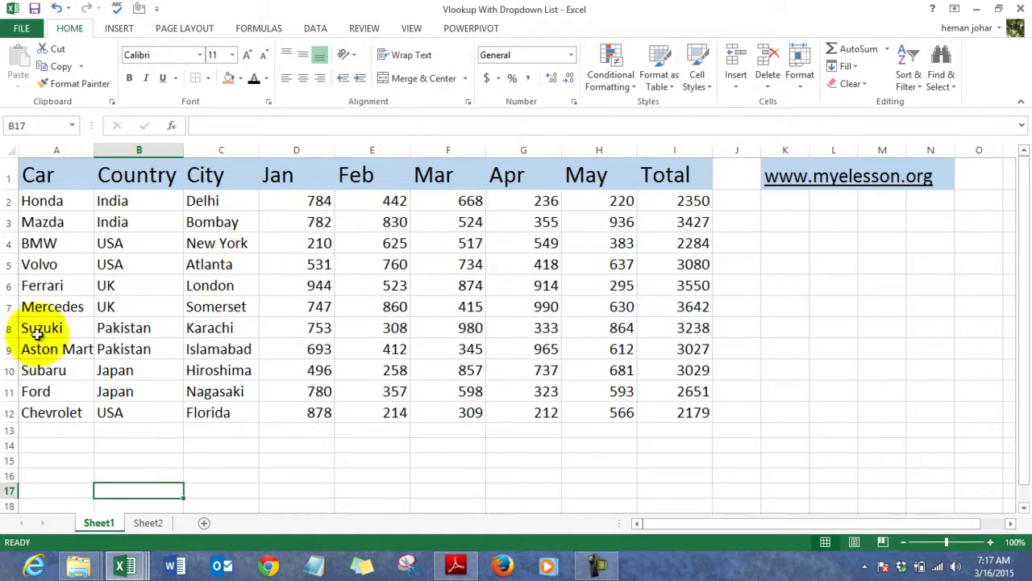
pyautogui.click(149, 523)
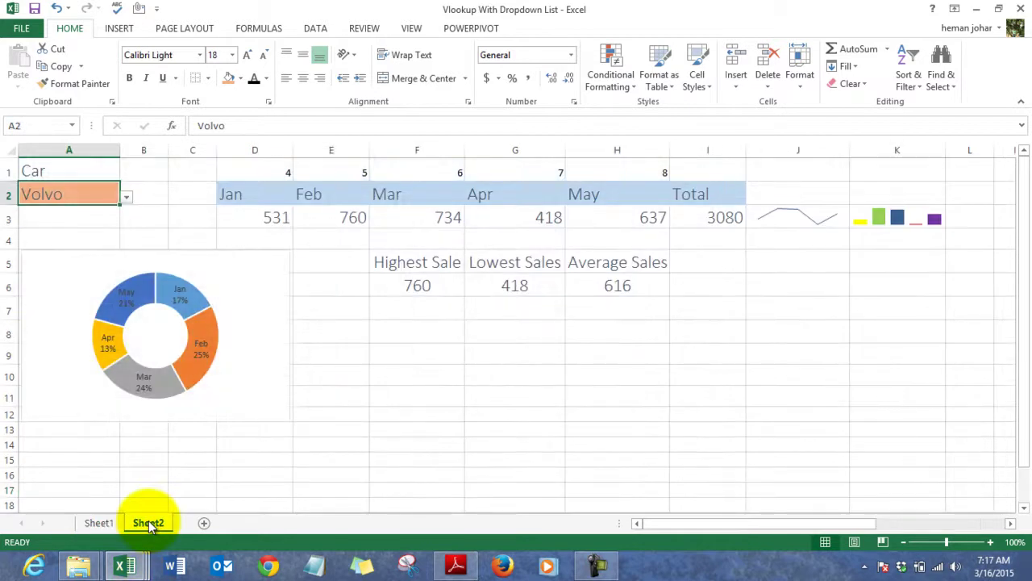
# Choose Ferrari from the A2 car dropdown (total 3550).
pyautogui.click(143, 212)
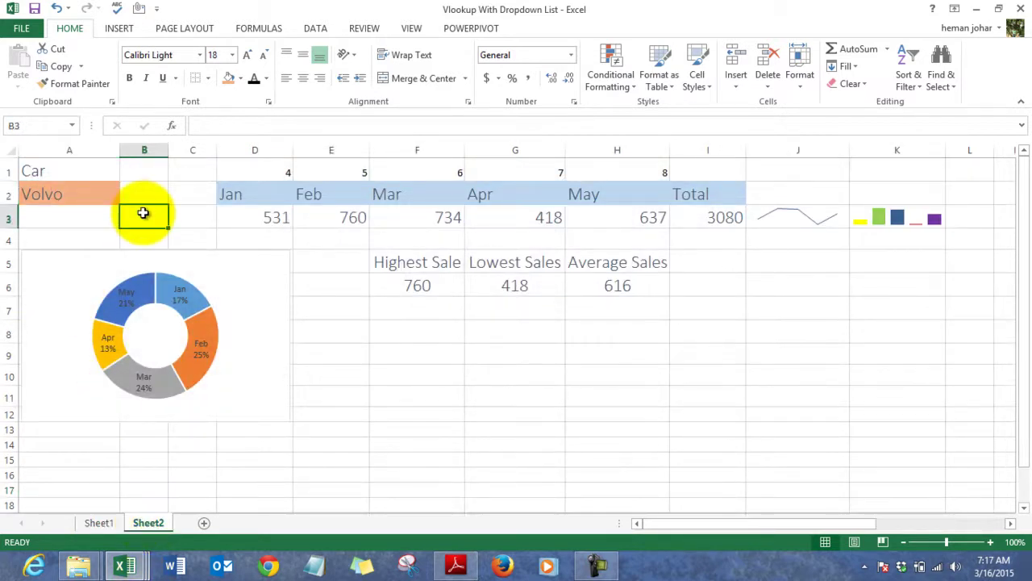
pyautogui.click(86, 197)
pyautogui.click(126, 196)
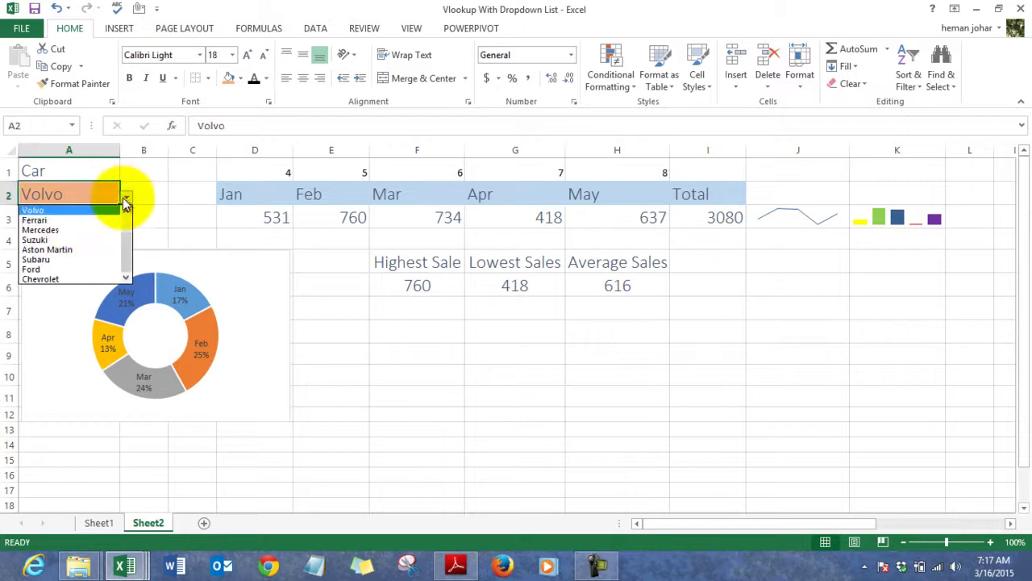
pyautogui.click(61, 220)
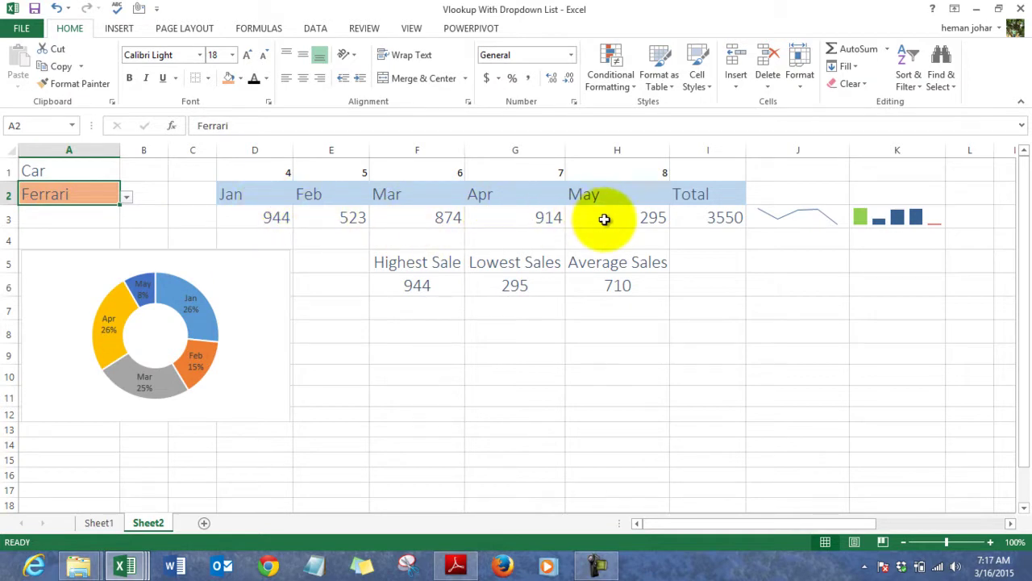
# Inspect the J3 line and K3 column sparklines and the Highest Sale formula in F6.
pyautogui.click(793, 224)
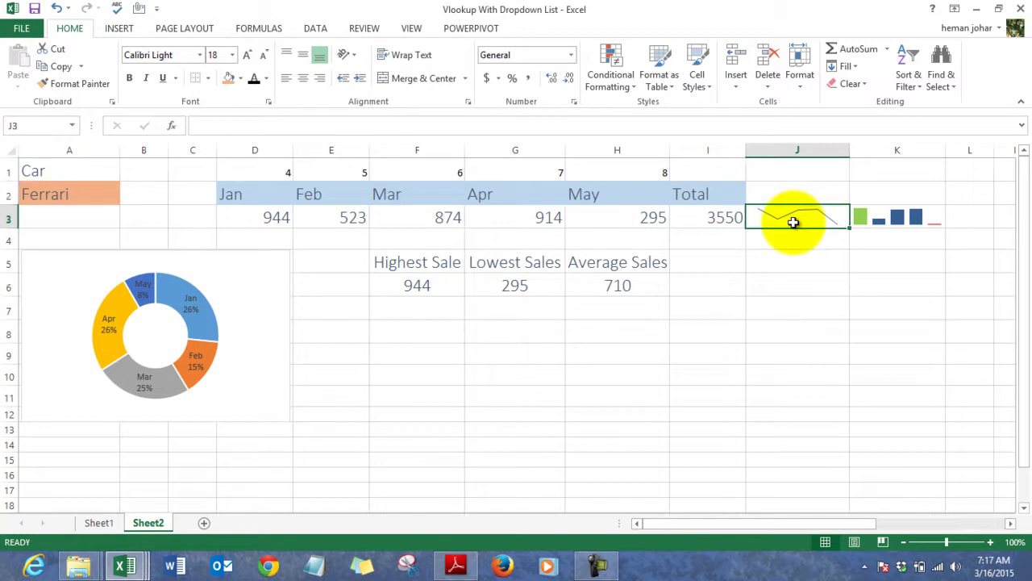
pyautogui.click(812, 269)
pyautogui.click(826, 219)
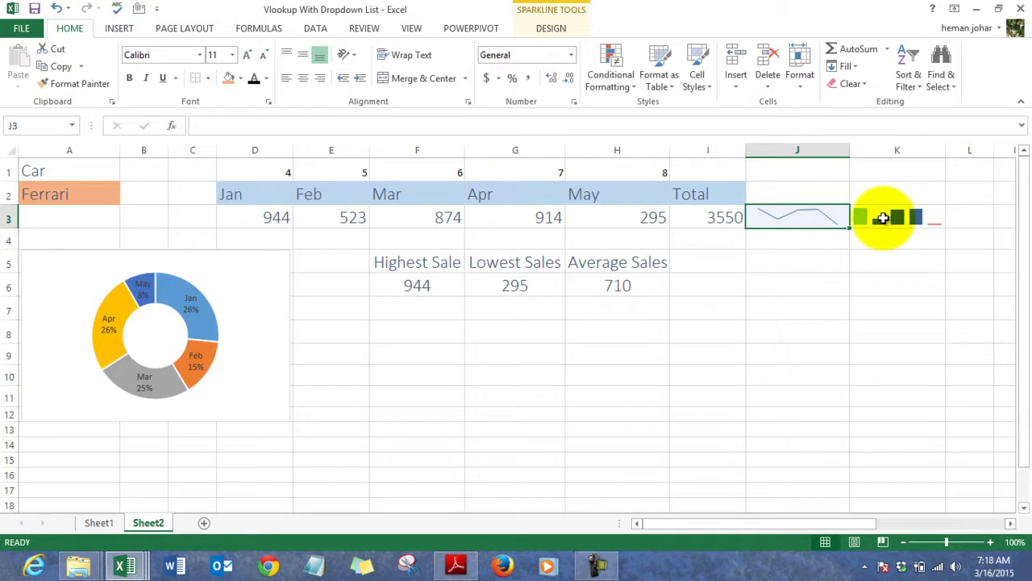
pyautogui.click(883, 218)
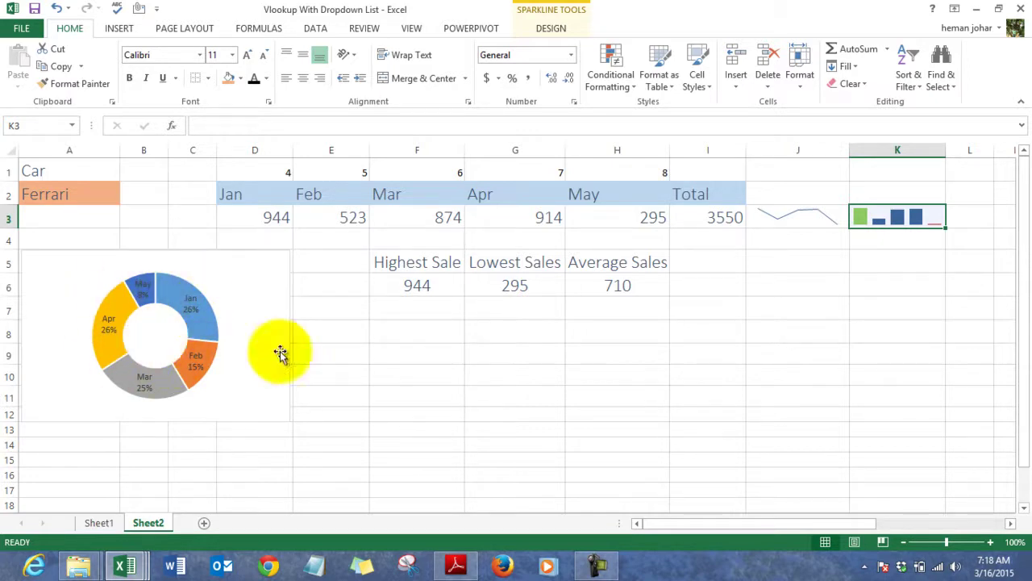
pyautogui.click(420, 289)
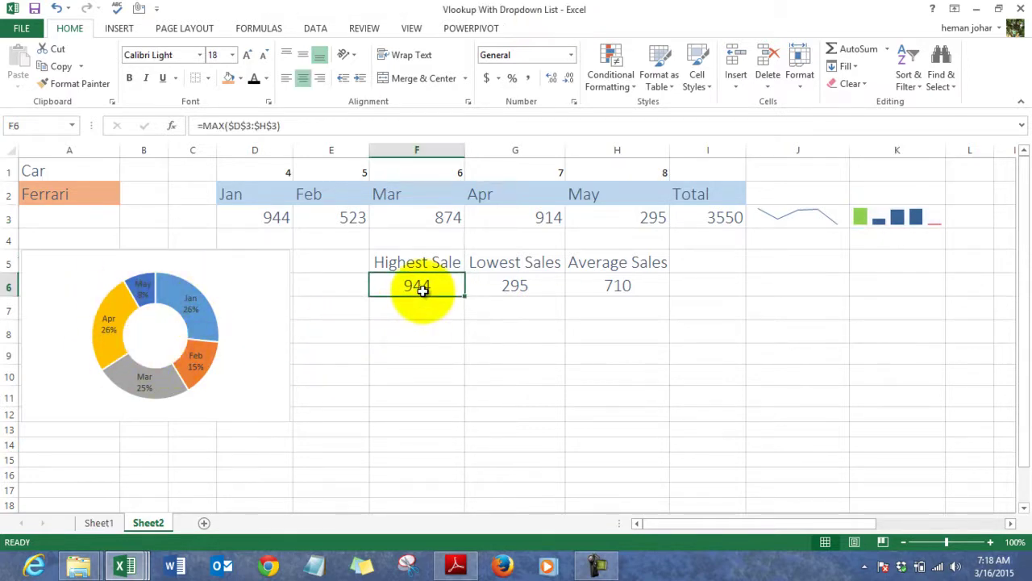
pyautogui.click(495, 288)
pyautogui.click(583, 286)
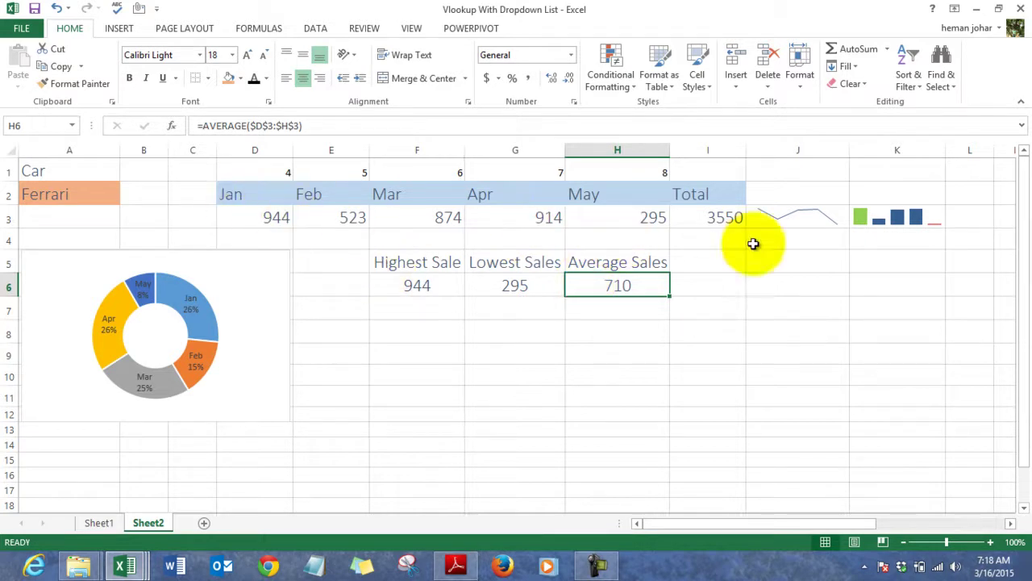
pyautogui.click(811, 215)
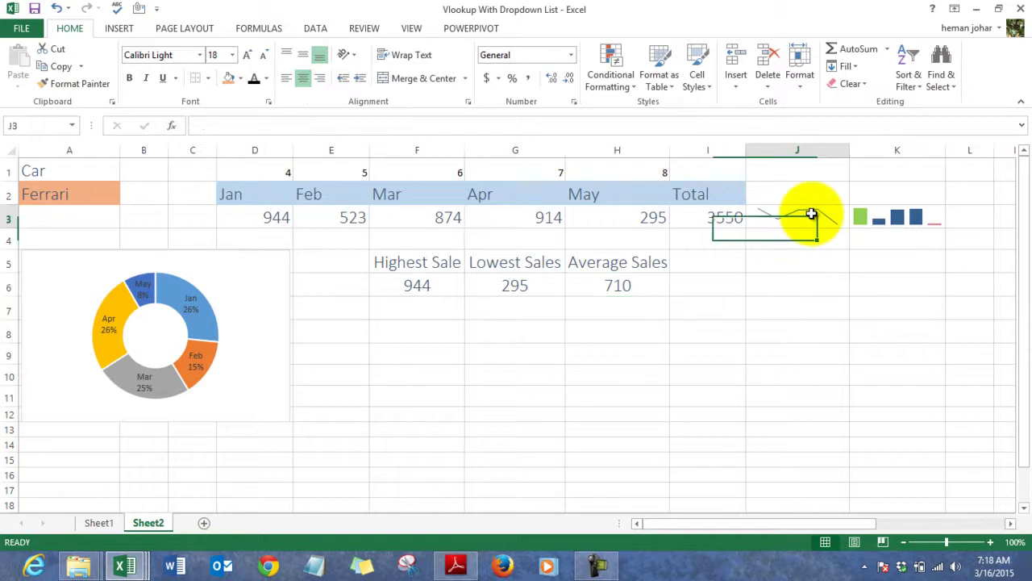
pyautogui.click(871, 212)
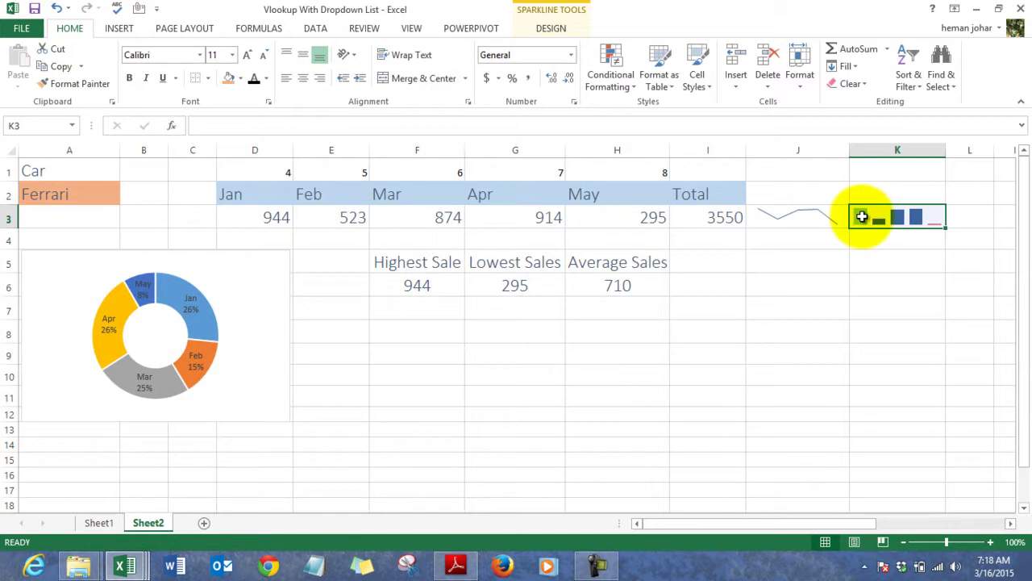
pyautogui.click(268, 302)
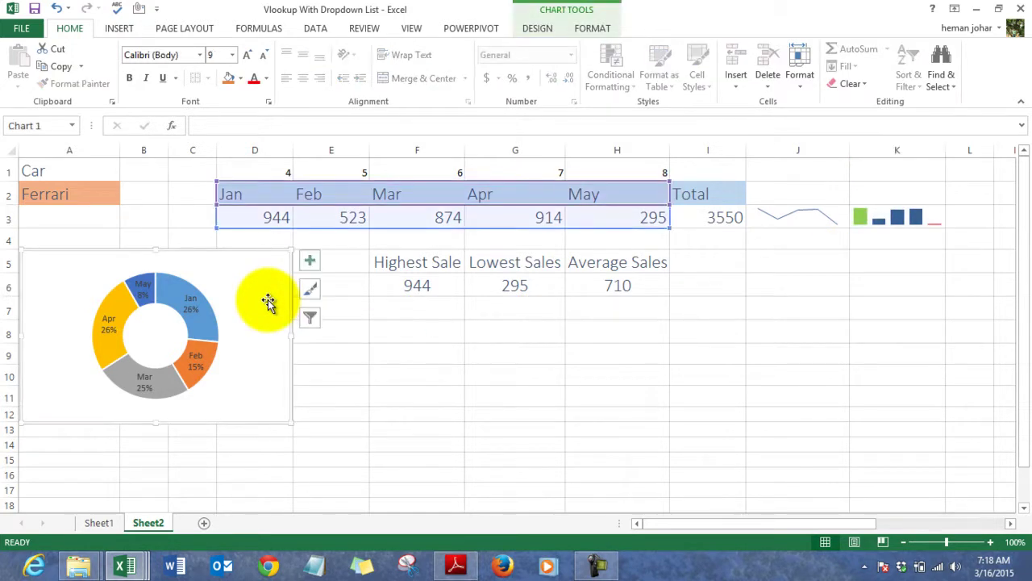
pyautogui.click(440, 285)
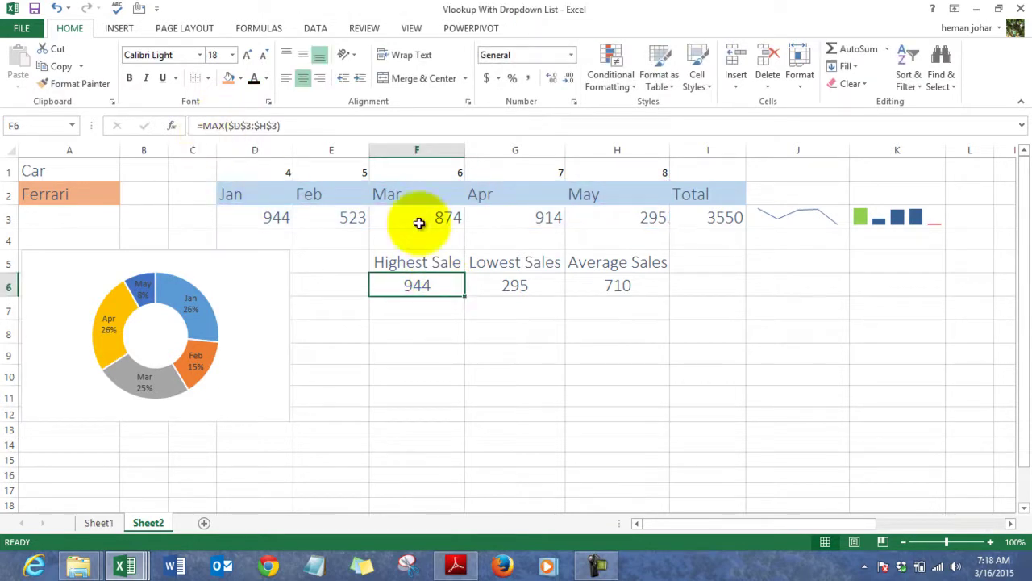
pyautogui.click(523, 278)
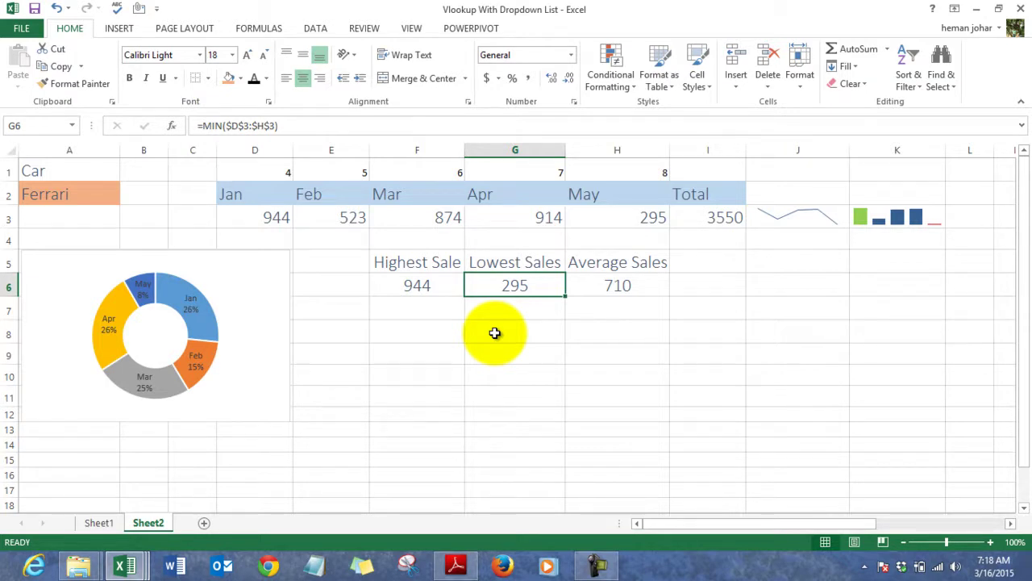
pyautogui.click(612, 284)
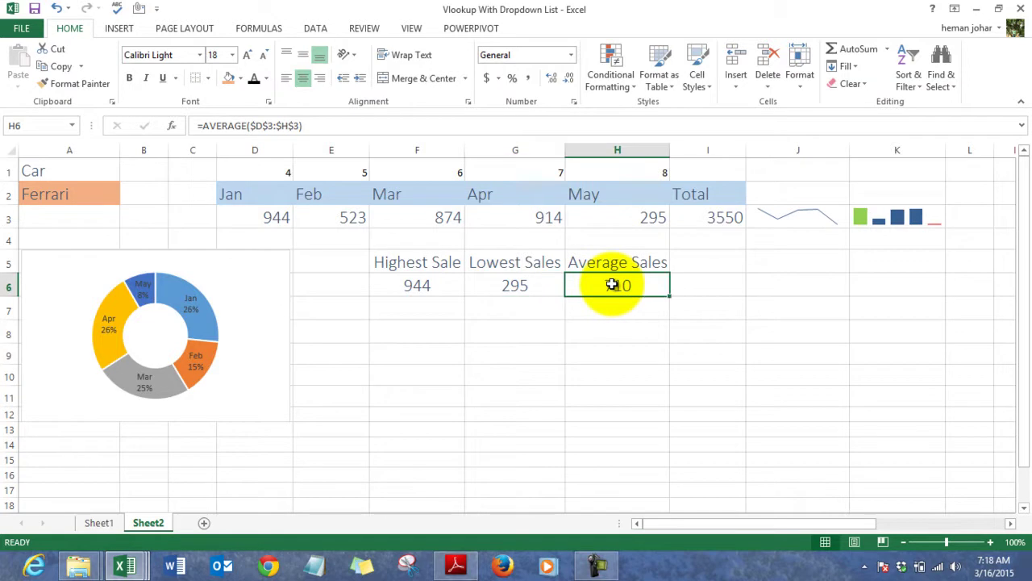
pyautogui.press('Left')
pyautogui.press('Left')
pyautogui.press('Left')
pyautogui.press('Left')
pyautogui.press('Left')
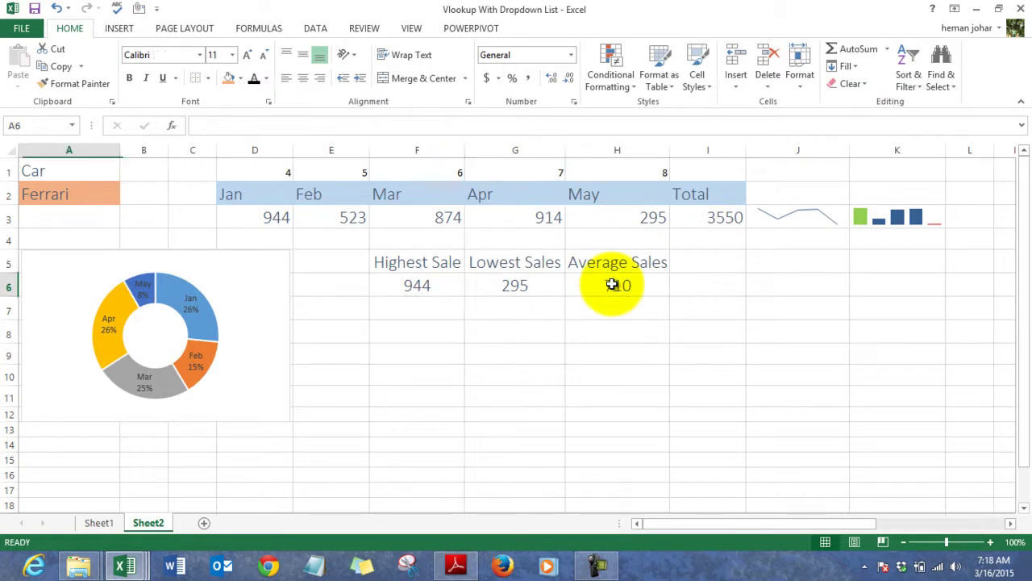
pyautogui.press('Up')
pyautogui.press('Up')
pyautogui.press('Up')
pyautogui.press('Up')
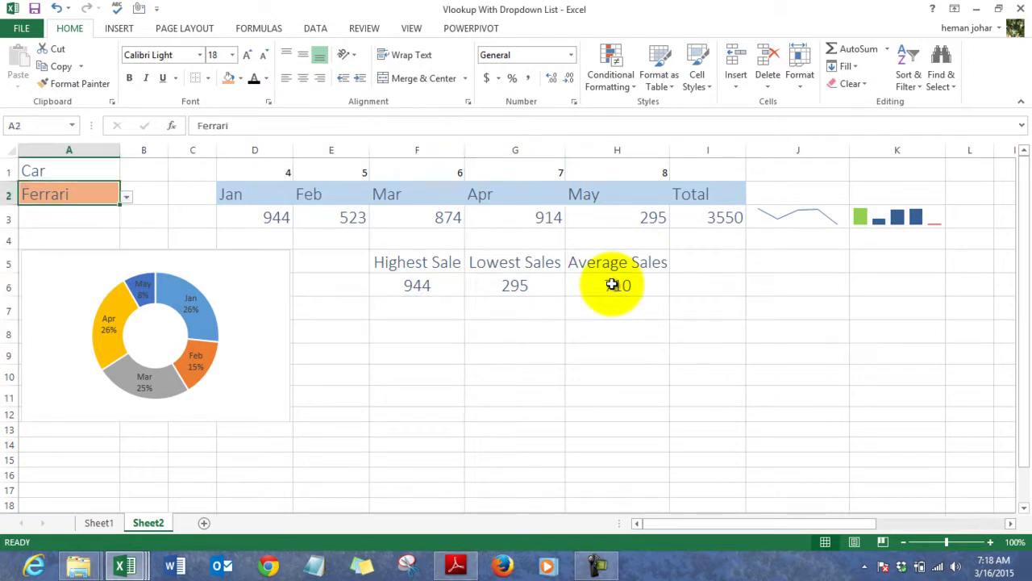
pyautogui.click(127, 199)
pyautogui.click(127, 200)
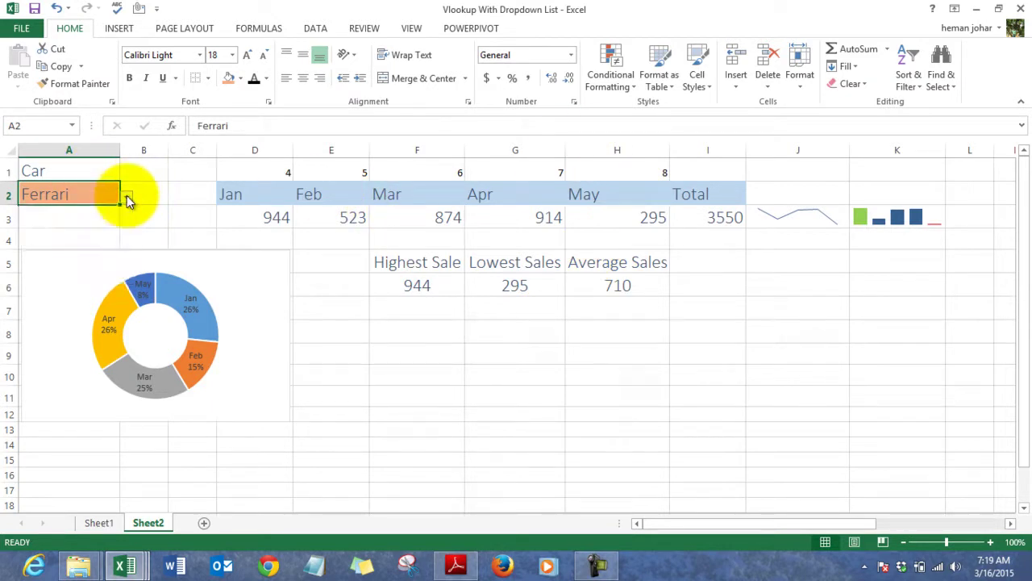
pyautogui.press('Right')
pyautogui.press('Right')
pyautogui.press('Right')
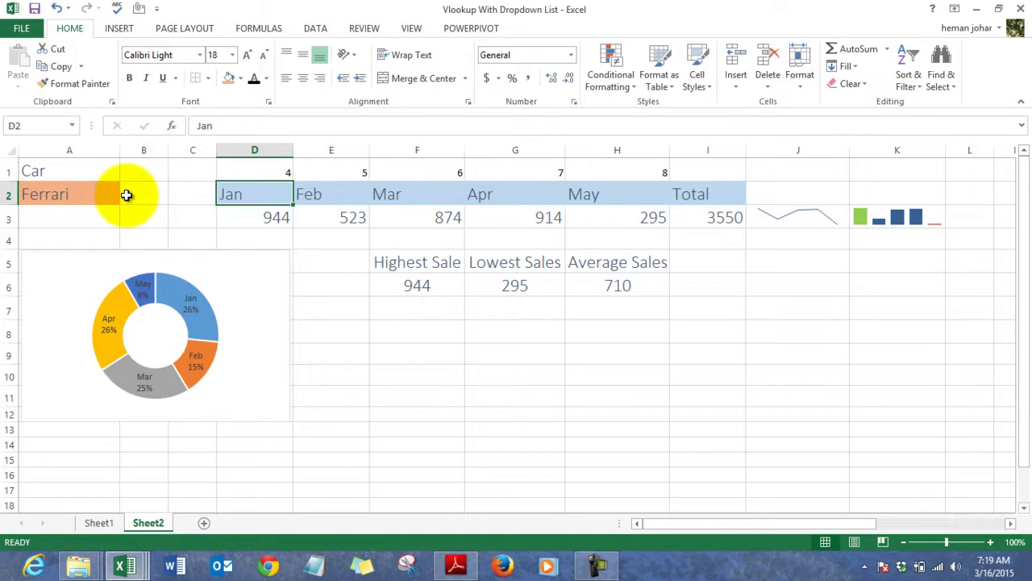
pyautogui.press('Right')
pyautogui.press('Right')
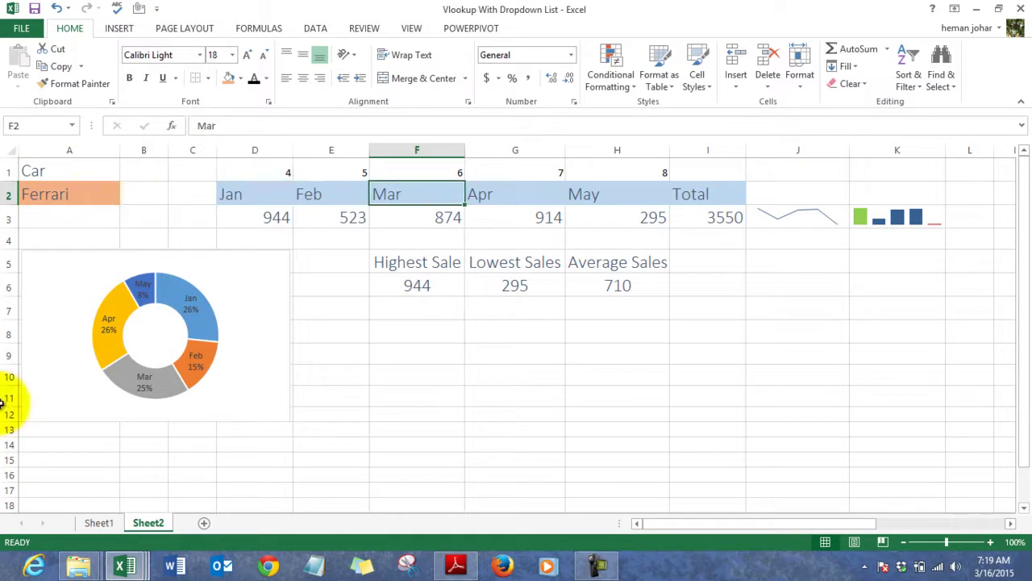
pyautogui.click(99, 522)
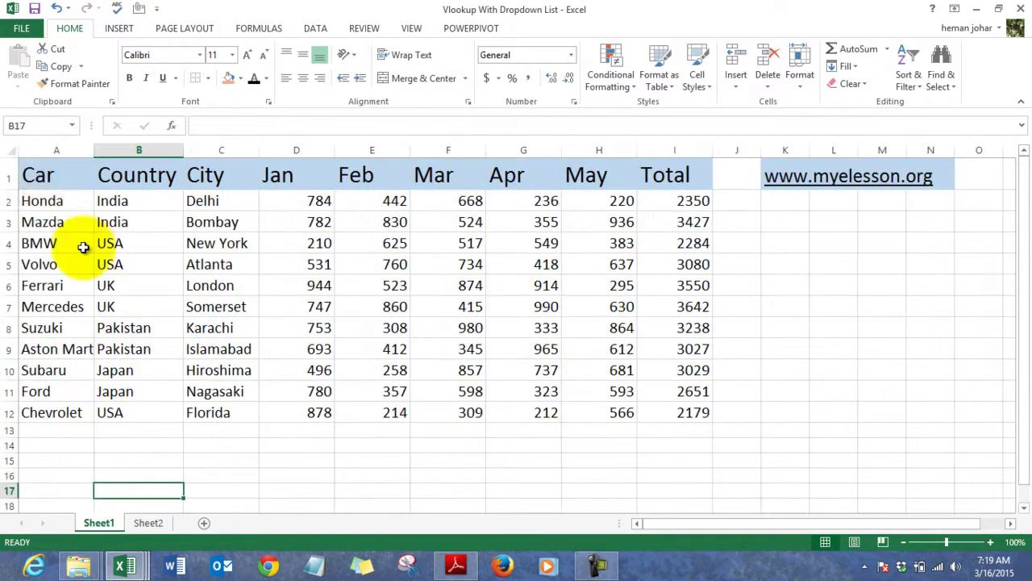
# Copy the car names A2:A12 (Honda to Chevrolet) on Sheet1.
pyautogui.click(38, 201)
pyautogui.press('Down')
pyautogui.press('Down')
pyautogui.press('Down')
pyautogui.press('Down')
pyautogui.press('Down')
pyautogui.press('Down')
pyautogui.press('Down')
pyautogui.press('Up')
pyautogui.press('Up')
pyautogui.press('Up')
pyautogui.press('Up')
pyautogui.hotkey('shift', 'Down')
pyautogui.hotkey('shift', 'Down')
pyautogui.hotkey('shift', 'Down')
pyautogui.hotkey('shift', 'Down')
pyautogui.hotkey('shift', 'Down')
pyautogui.hotkey('shift', 'Down')
pyautogui.hotkey('shift', 'Down')
pyautogui.hotkey('shift', 'Down')
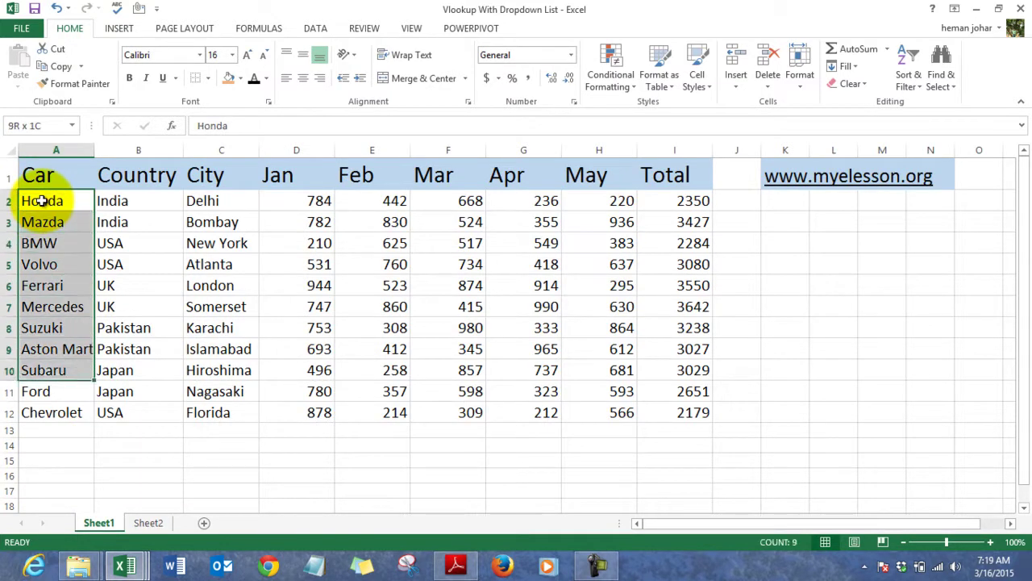
pyautogui.hotkey('shift', 'Down')
pyautogui.hotkey('shift', 'Down')
pyautogui.click(42, 201)
pyautogui.hotkey('shift', 'Down')
pyautogui.hotkey('shift', 'Down')
pyautogui.hotkey('shift', 'Down')
pyautogui.hotkey('shift', 'Down')
pyautogui.hotkey('shift', 'Down')
pyautogui.hotkey('shift', 'Down')
pyautogui.hotkey('shift', 'Down')
pyautogui.hotkey('shift', 'Down')
pyautogui.hotkey('shift', 'Down')
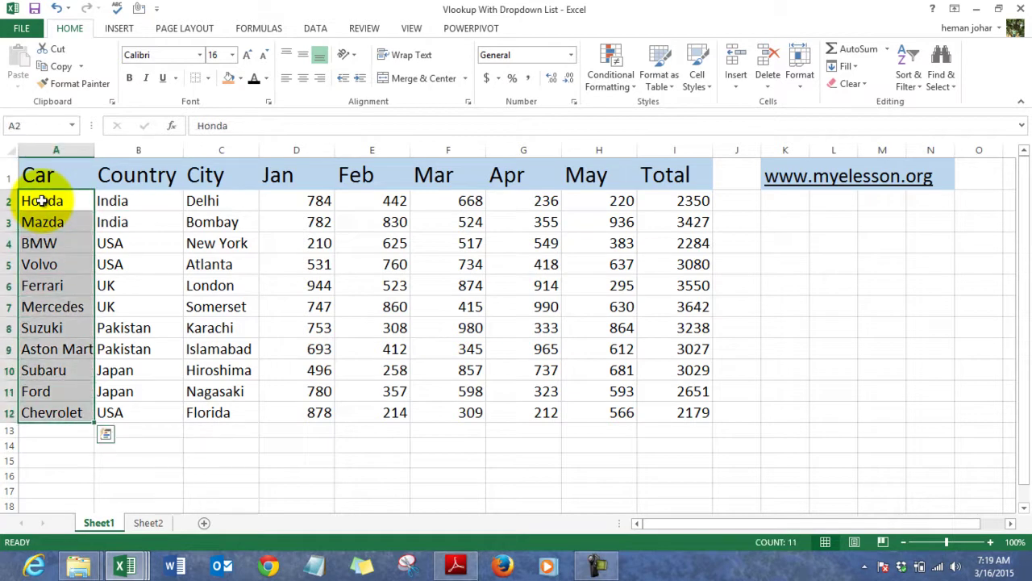
pyautogui.hotkey('ctrl', 'c')
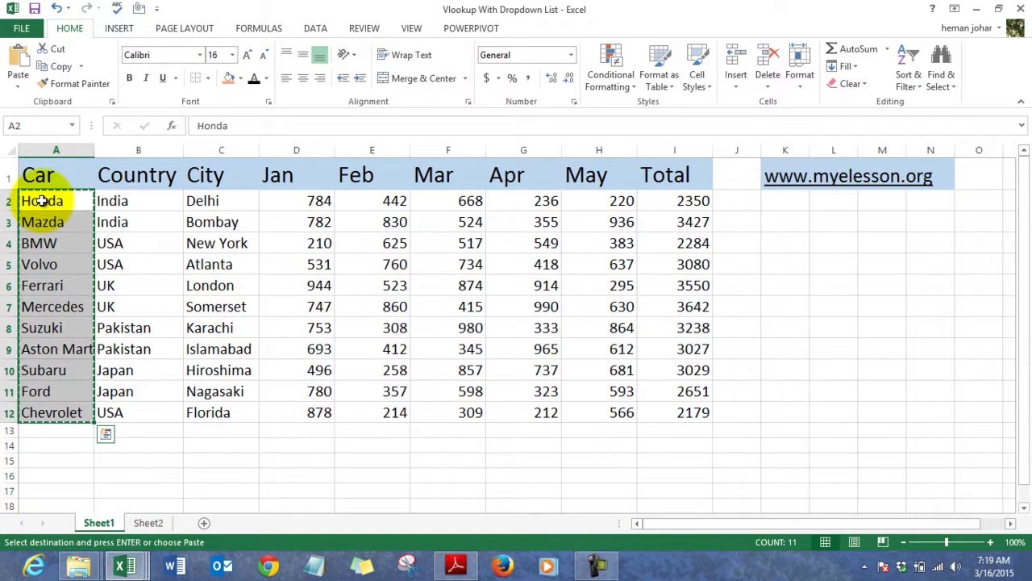
# Check the car list in Sheet2's column AE, cancel the copy and return to A2.
pyautogui.click(148, 523)
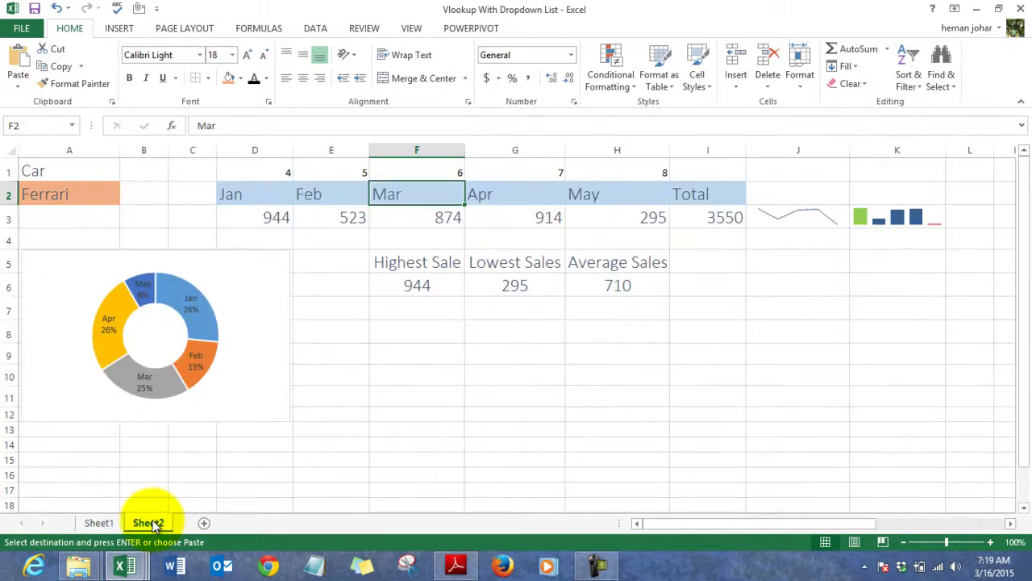
pyautogui.press('Right')
pyautogui.press('Right')
pyautogui.press('Right')
pyautogui.press('Right')
pyautogui.press('Right')
pyautogui.press('Right')
pyautogui.press('Right')
pyautogui.press('Right')
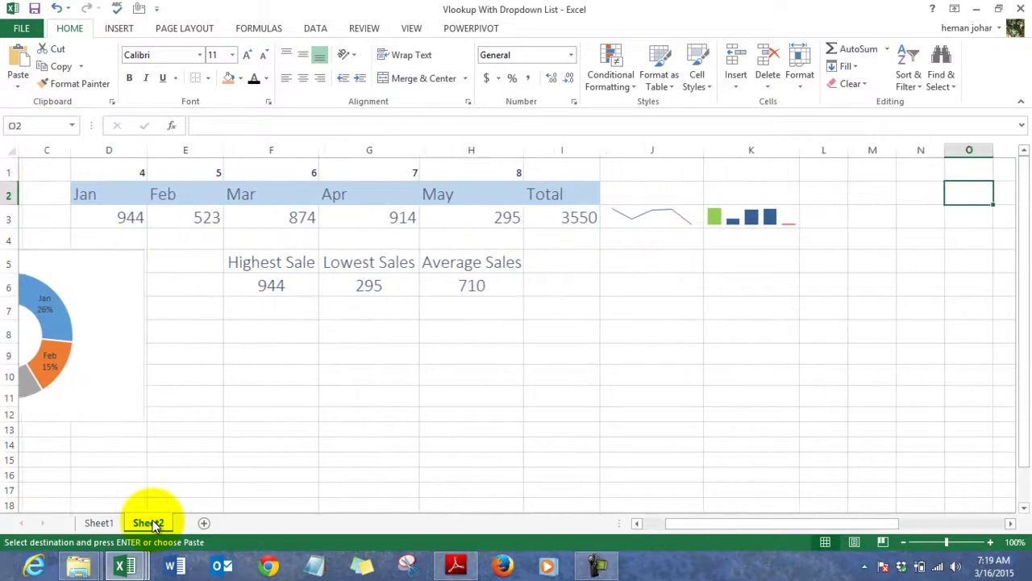
pyautogui.press('Right')
pyautogui.press('Right')
pyautogui.press('Right')
pyautogui.press('Right')
pyautogui.press('Right')
pyautogui.press('Right')
pyautogui.press('Right')
pyautogui.press('Right')
pyautogui.press('Right')
pyautogui.press('Right')
pyautogui.press('Right')
pyautogui.press('Right')
pyautogui.press('Right')
pyautogui.press('Down')
pyautogui.press('Down')
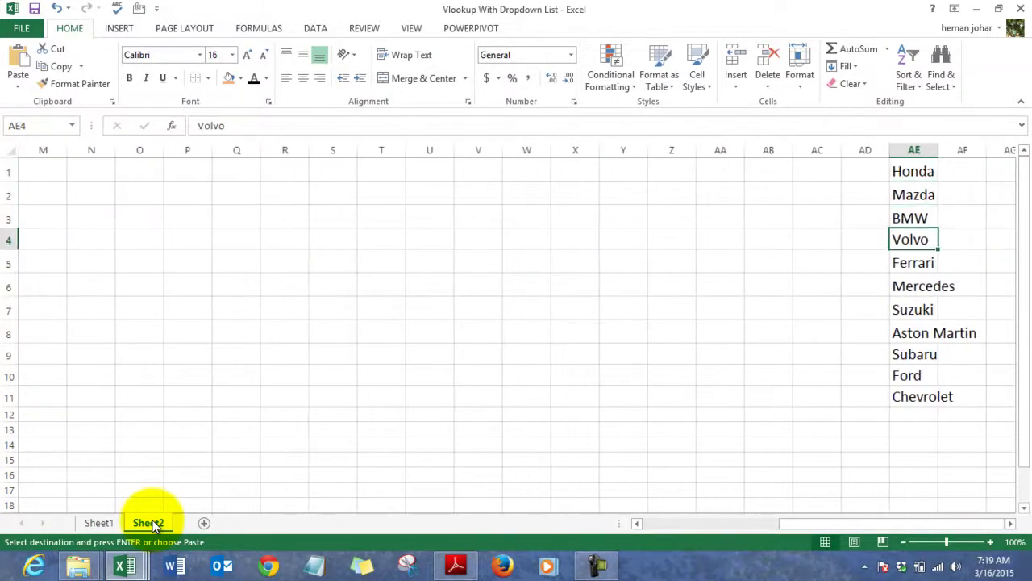
pyautogui.press('Down')
pyautogui.press('Down')
pyautogui.press('Down')
pyautogui.press('Escape')
pyautogui.press('Left')
pyautogui.press('Left')
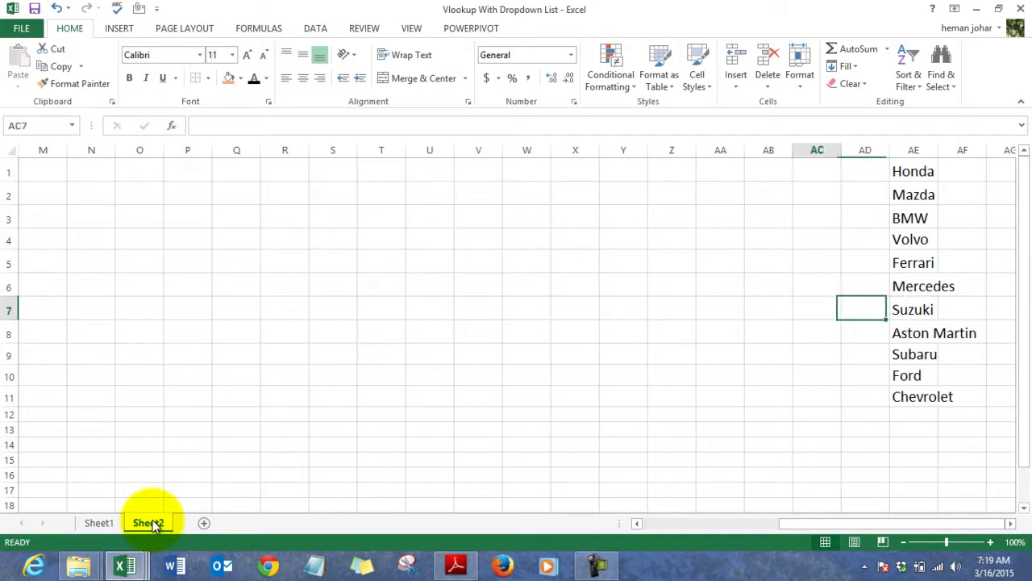
pyautogui.press('Left')
pyautogui.press('Left')
pyautogui.press('Left')
pyautogui.press('Left')
pyautogui.press('Left')
pyautogui.press('Left')
pyautogui.press('Up')
pyautogui.press('Up')
pyautogui.press('Up')
pyautogui.press('Up')
pyautogui.press('Up')
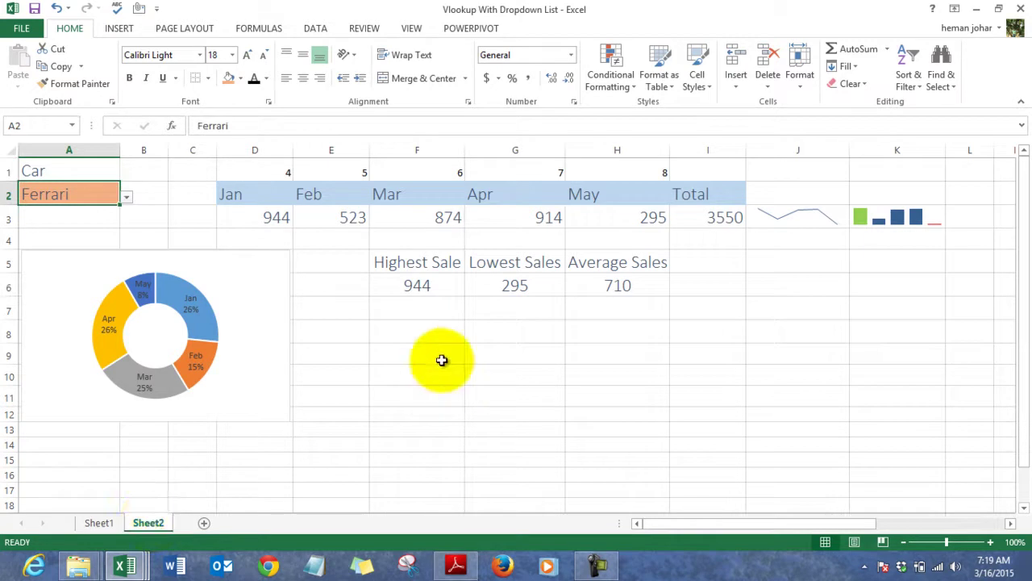
pyautogui.click(314, 34)
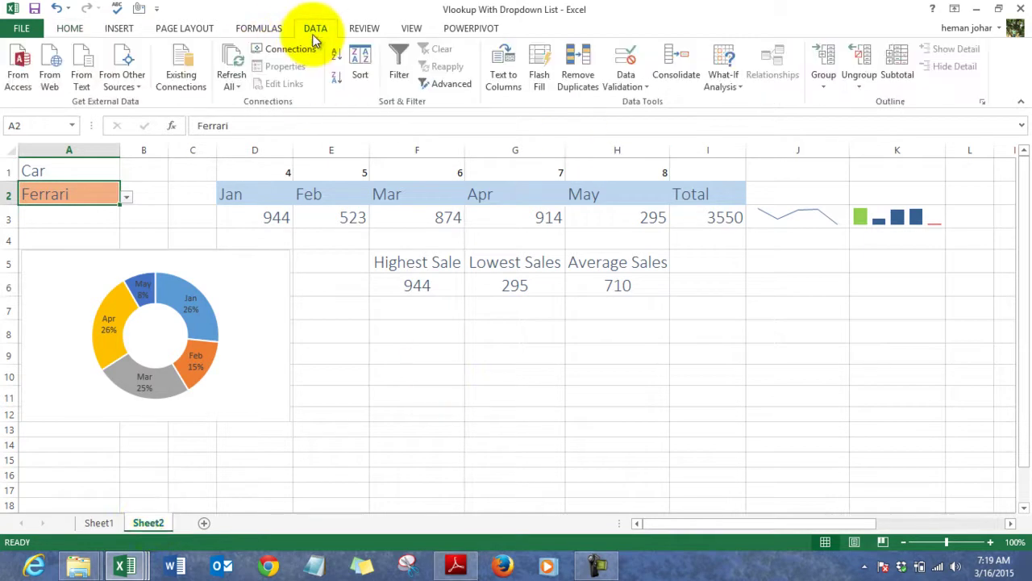
# Set A2's data validation to a List sourced from =$AE$1:$AE$11.
pyautogui.click(627, 87)
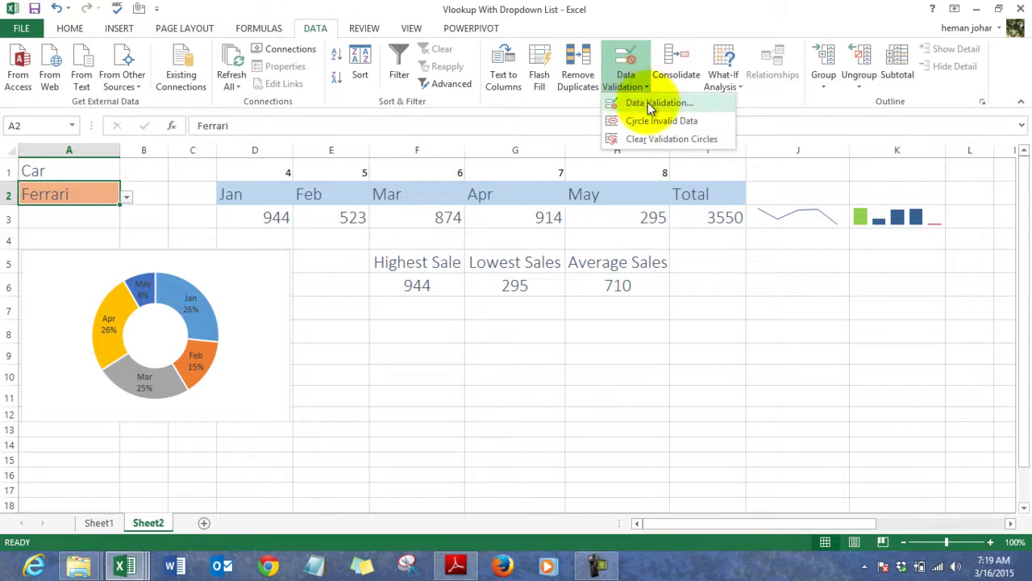
pyautogui.click(655, 103)
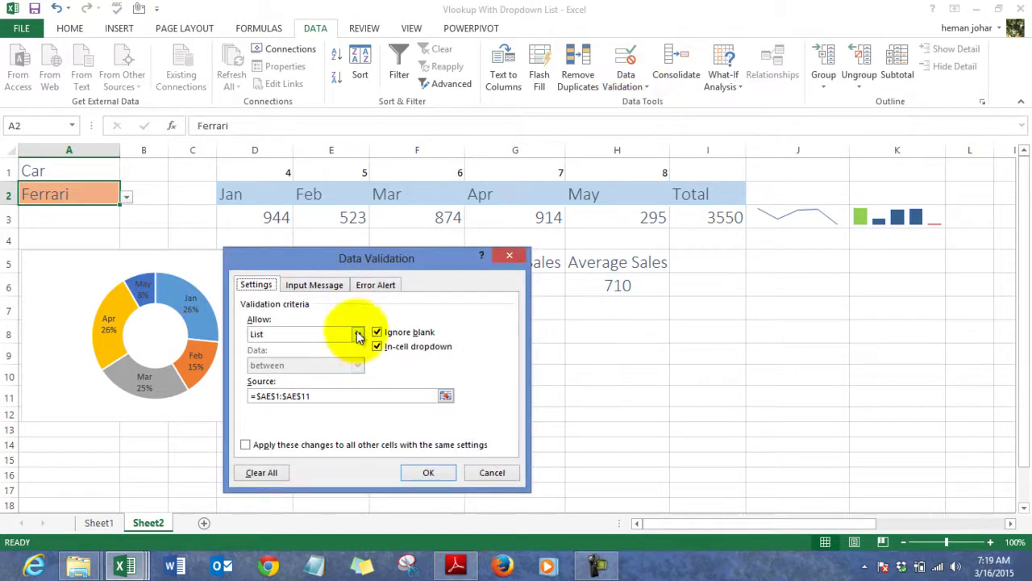
pyautogui.click(356, 334)
pyautogui.click(289, 377)
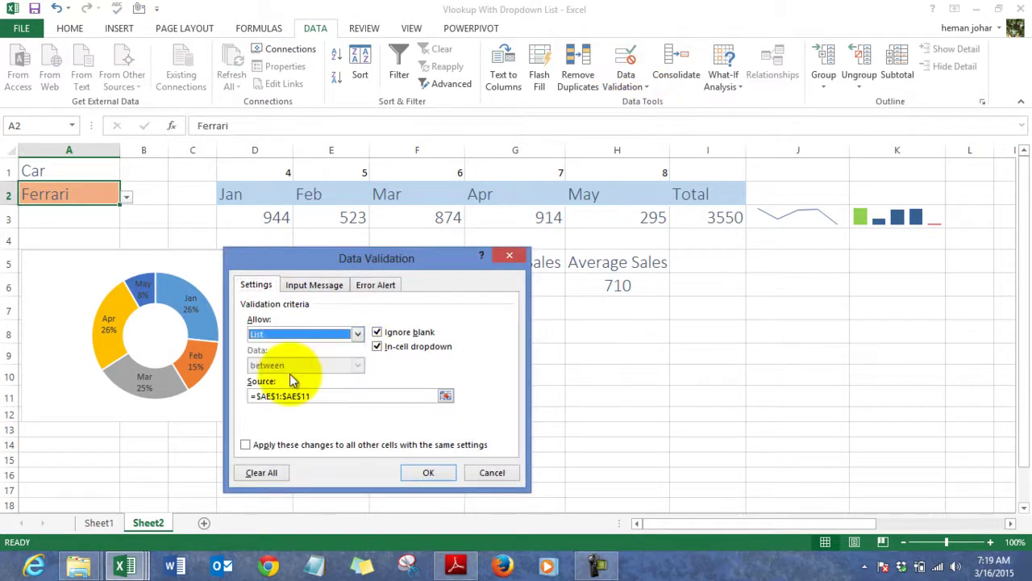
pyautogui.click(329, 396)
pyautogui.press('BackSpace')
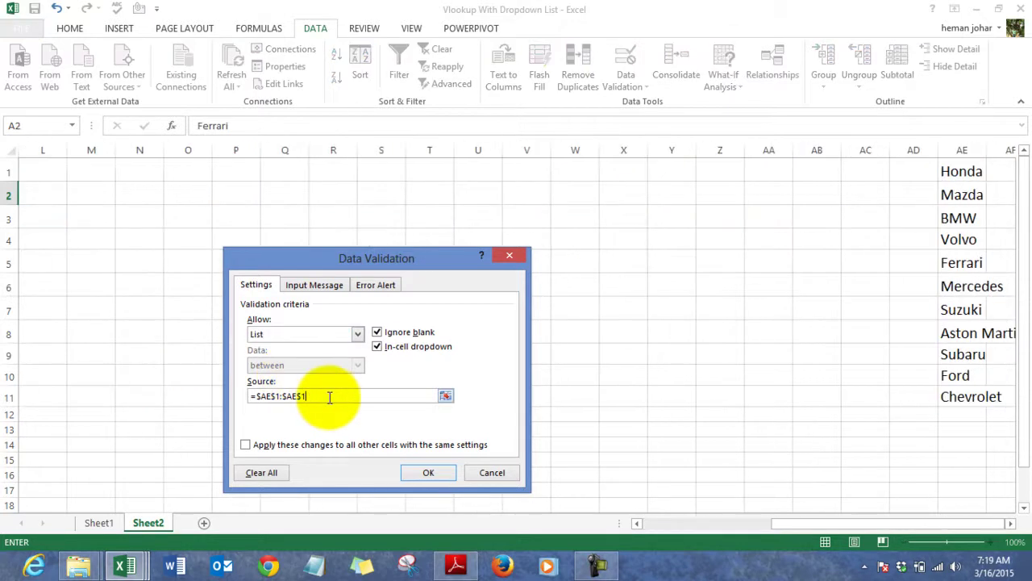
pyautogui.click(348, 217)
pyautogui.press('Left')
pyautogui.press('Left')
pyautogui.press('Left')
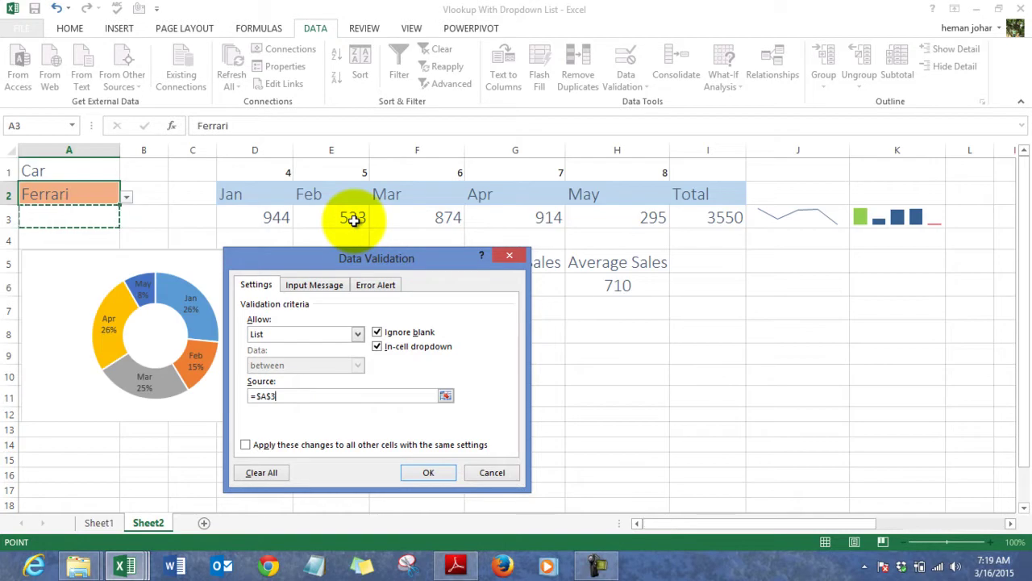
pyautogui.press('Right')
pyautogui.press('Right')
pyautogui.press('Right')
pyautogui.press('Right')
pyautogui.press('Right')
pyautogui.press('Right')
pyautogui.press('Right')
pyautogui.press('Right')
pyautogui.press('Right')
pyautogui.press('Right')
pyautogui.press('Right')
pyautogui.press('Right')
pyautogui.press('Right')
pyautogui.press('Left')
pyautogui.press('Up')
pyautogui.press('Up')
pyautogui.hotkey('shift', 'Down')
pyautogui.hotkey('shift', 'Down')
pyautogui.hotkey('shift', 'Down')
pyautogui.hotkey('shift', 'Down')
pyautogui.hotkey('shift', 'Down')
pyautogui.hotkey('shift', 'Down')
pyautogui.hotkey('shift', 'Down')
pyautogui.hotkey('shift', 'Down')
pyautogui.hotkey('shift', 'Down')
pyautogui.hotkey('shift', 'Down')
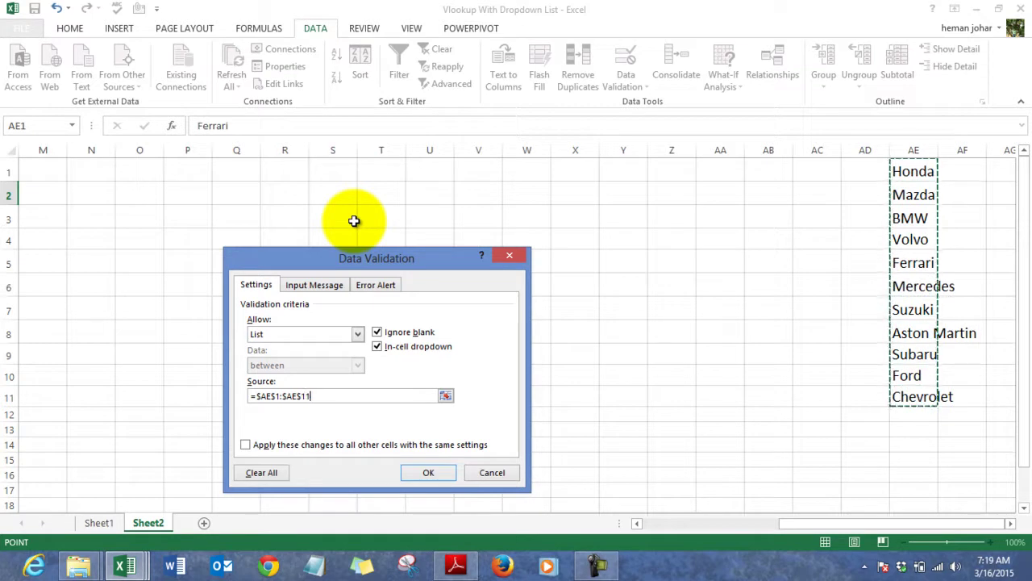
pyautogui.press('Return')
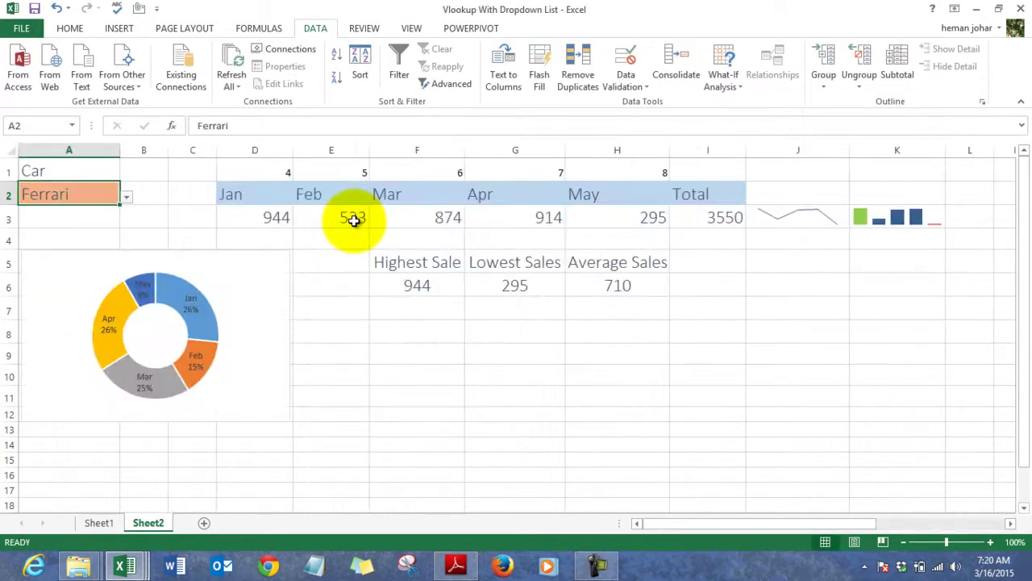
# Choose Mazda from the A2 car dropdown.
pyautogui.click(127, 197)
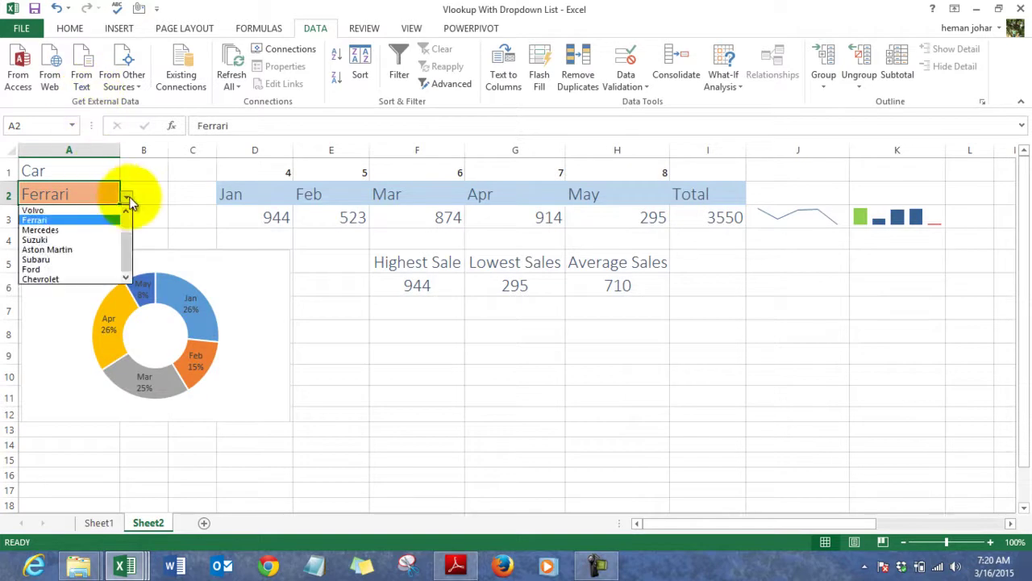
pyautogui.moveTo(126, 230); pyautogui.dragTo(127, 189)
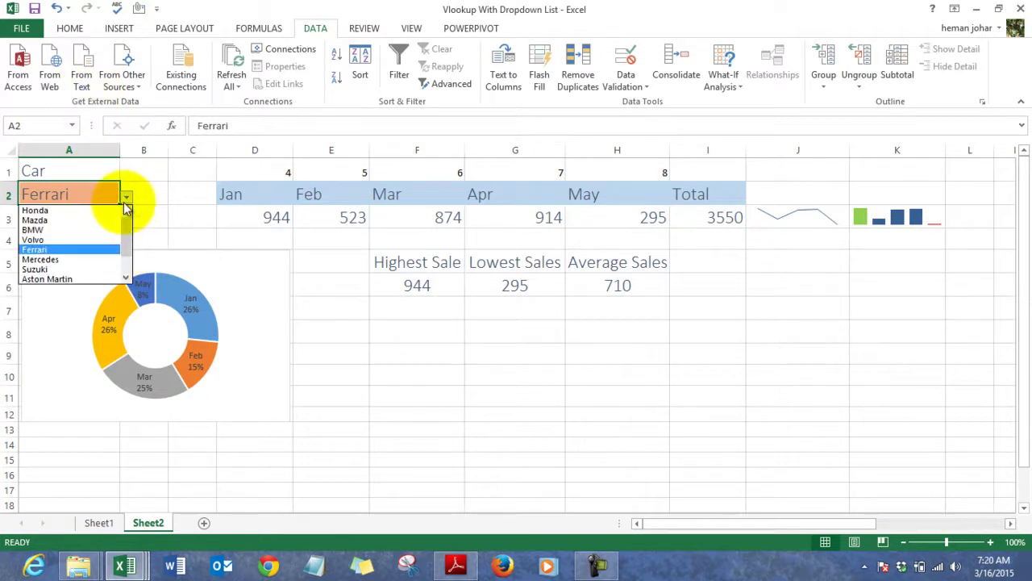
pyautogui.click(77, 219)
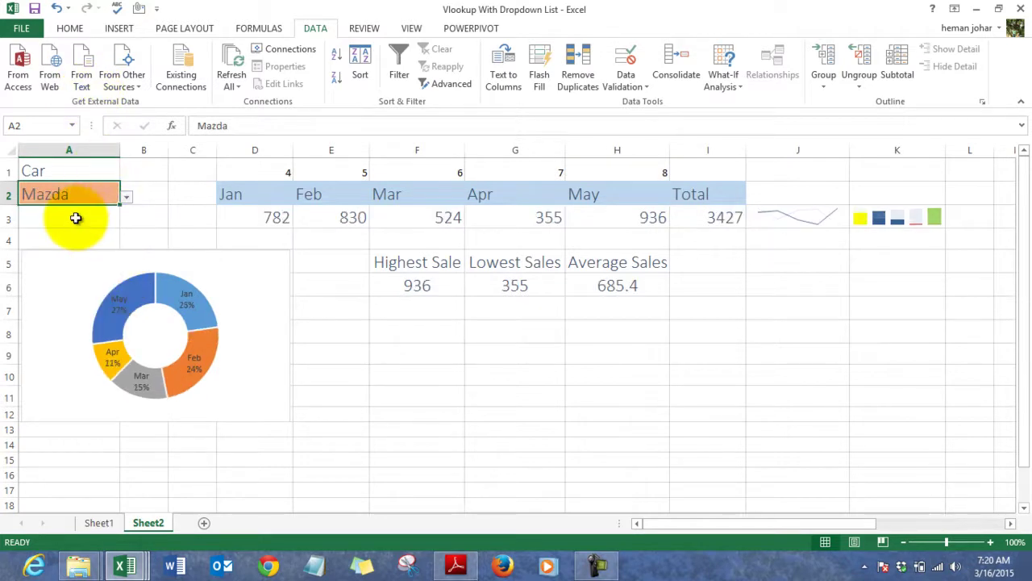
# Clear the monthly sales formulas in D3:I3 and return to D3 under Jan.
pyautogui.click(253, 221)
pyautogui.hotkey('shift', 'Right')
pyautogui.hotkey('shift', 'Right')
pyautogui.hotkey('shift', 'Right')
pyautogui.hotkey('shift', 'Right')
pyautogui.hotkey('shift', 'Right')
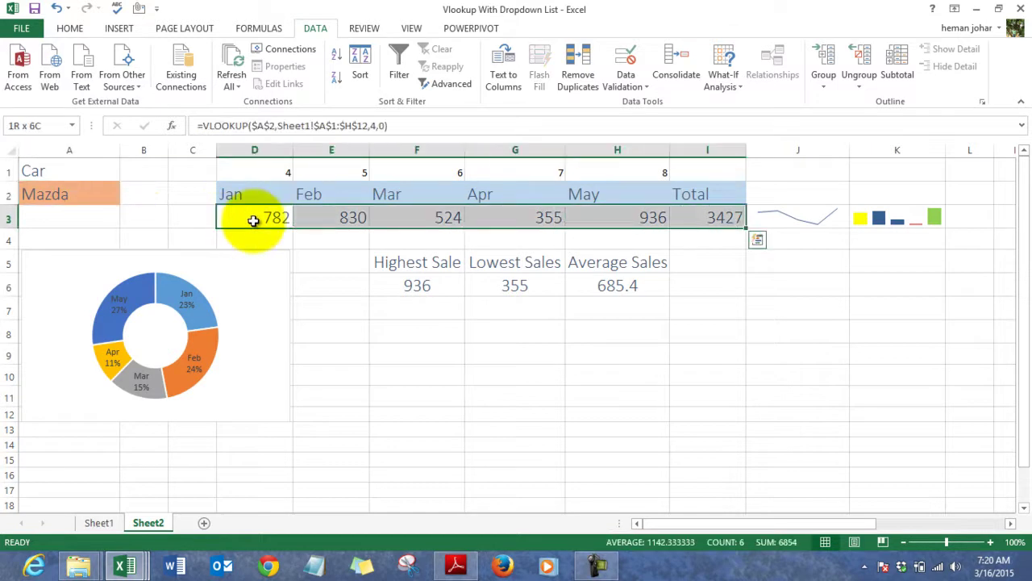
pyautogui.press('Delete')
pyautogui.click(253, 221)
pyautogui.press('Down')
pyautogui.press('Down')
pyautogui.press('Down')
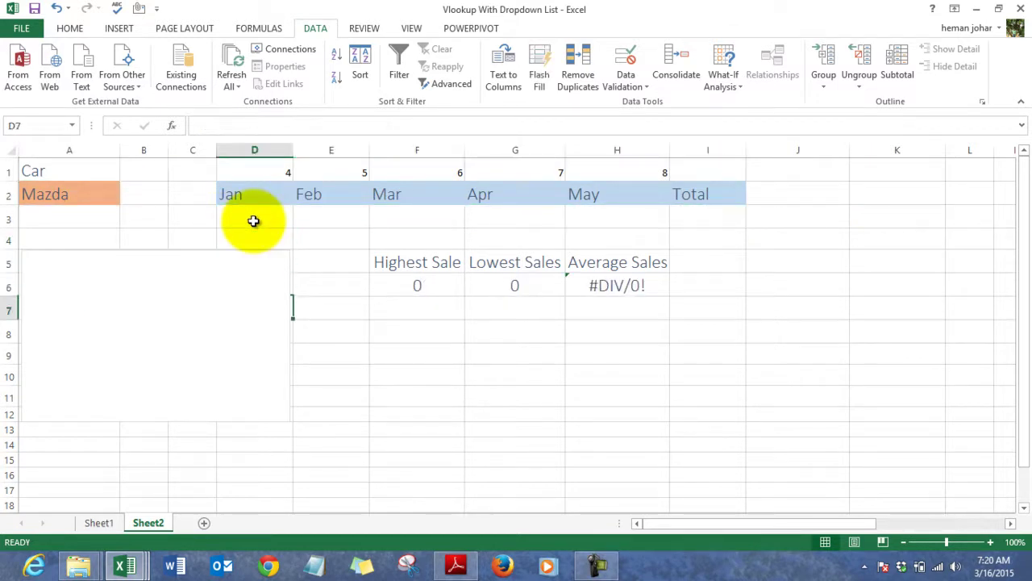
pyautogui.press('Down')
pyautogui.press('Down')
pyautogui.press('Right')
pyautogui.press('Right')
pyautogui.press('Right')
pyautogui.press('Up')
pyautogui.press('Up')
pyautogui.press('Up')
pyautogui.press('Up')
pyautogui.press('Up')
pyautogui.press('Up')
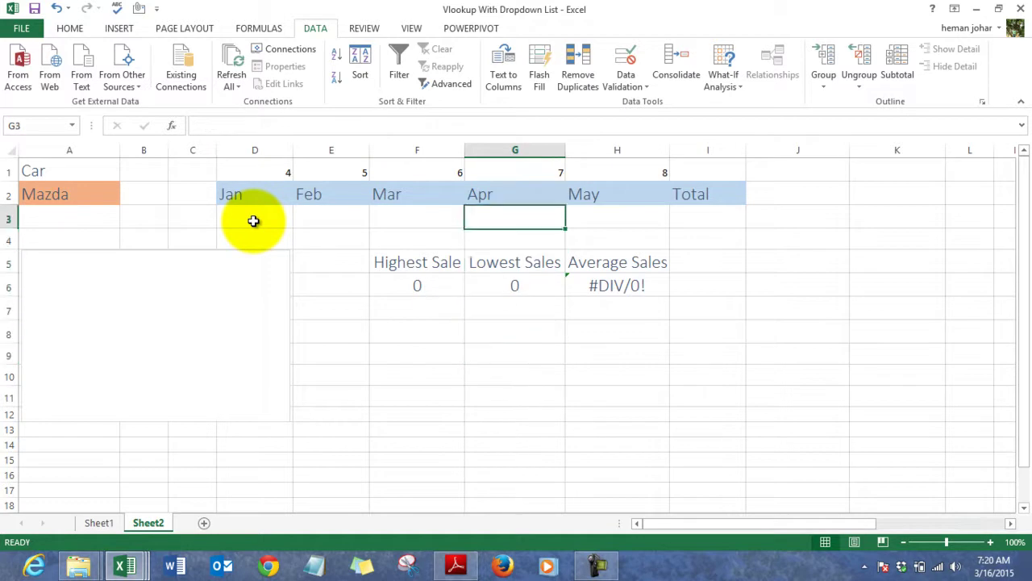
pyautogui.press('Up')
pyautogui.press('Left')
pyautogui.press('Left')
pyautogui.press('Left')
pyautogui.press('Down')
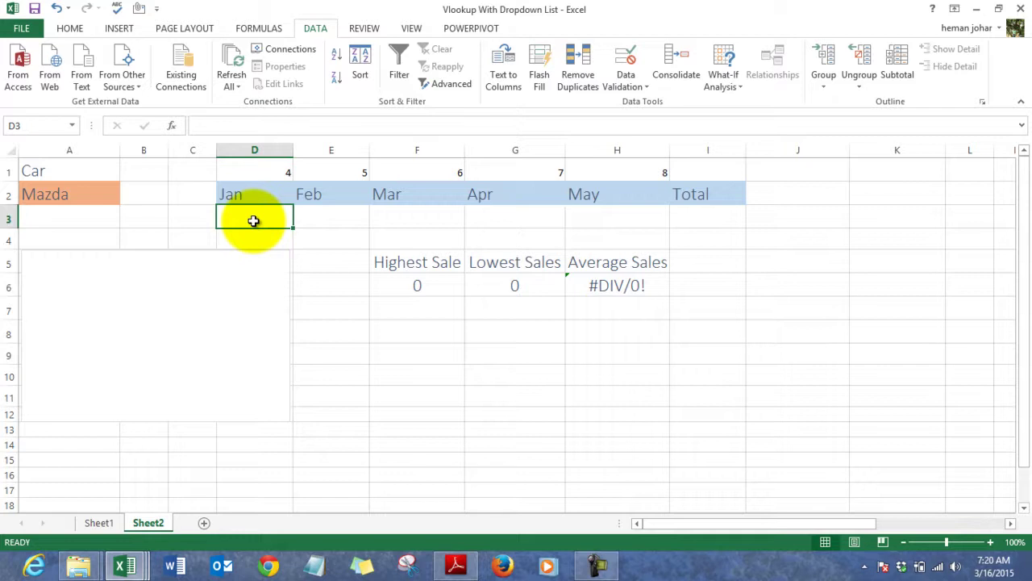
# Start a VLOOKUP in D3 using the chosen car in A2 as the lookup value.
pyautogui.write('=vlo')
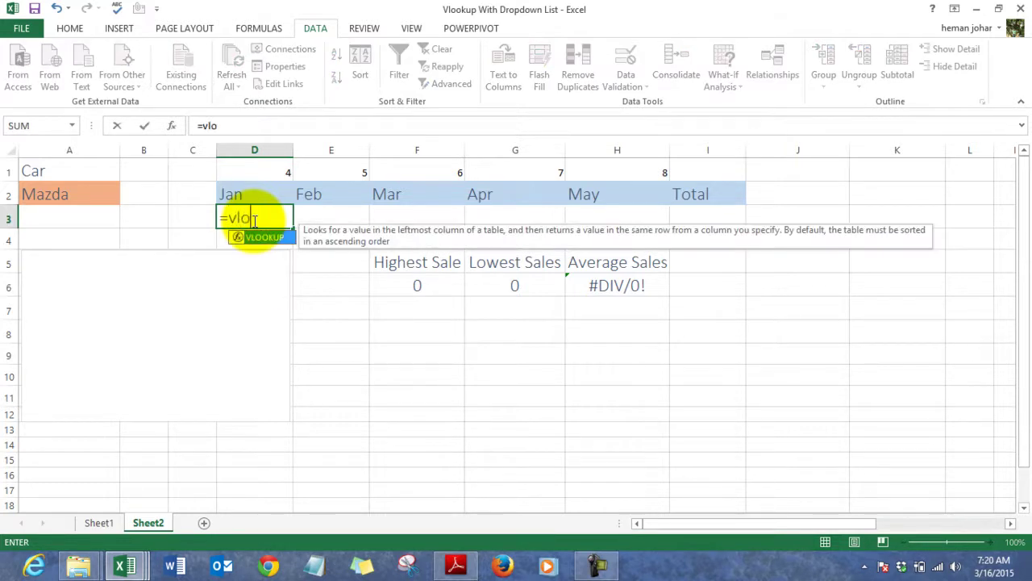
pyautogui.press('Tab')
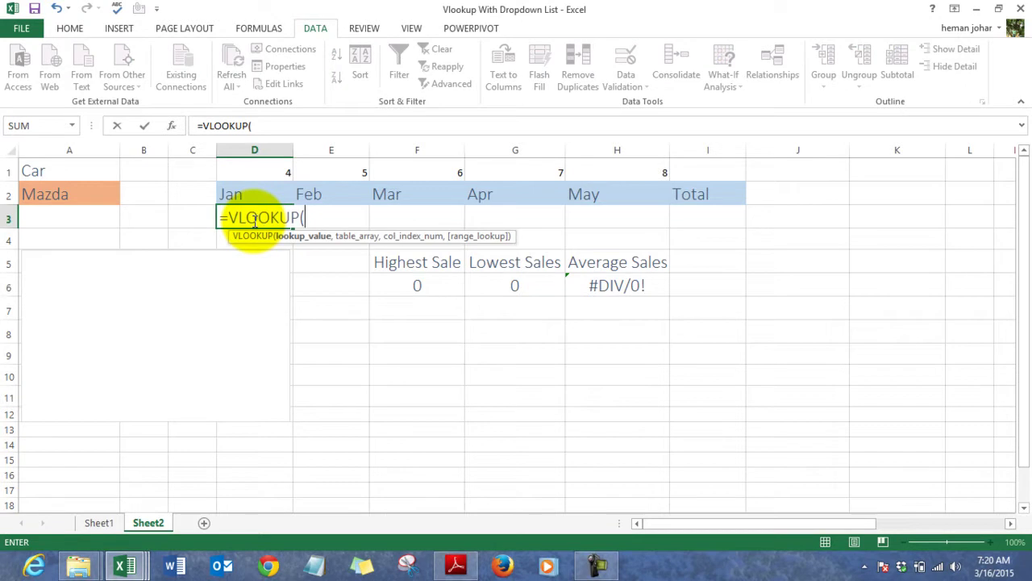
pyautogui.click(96, 196)
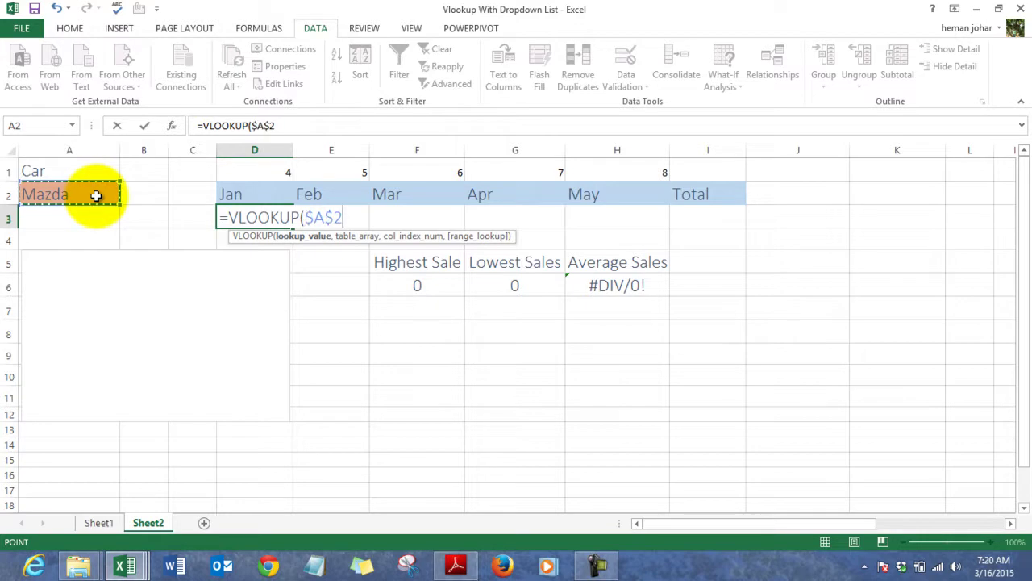
pyautogui.write(',')
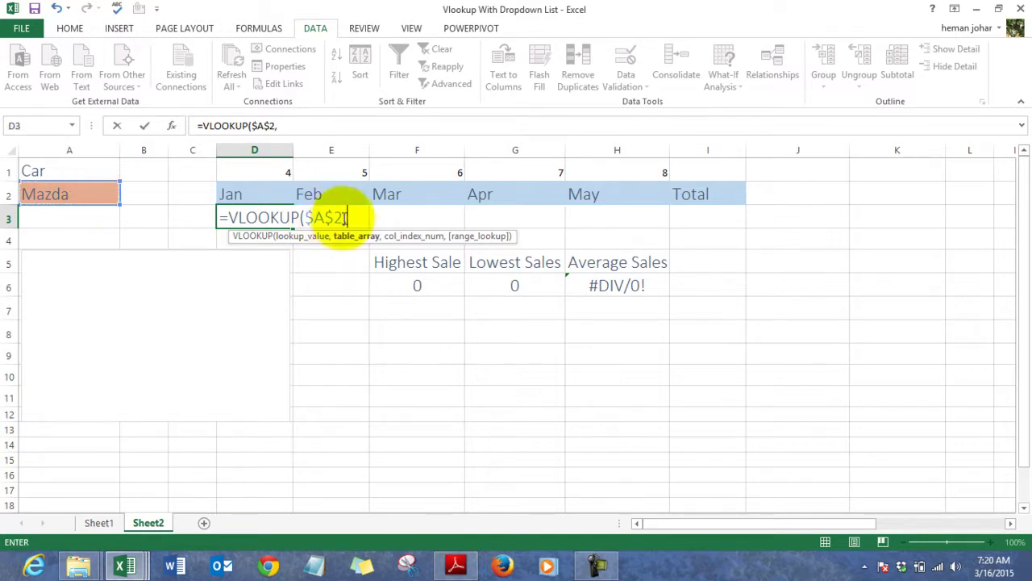
# Finish the lookup with Sheet1's absolute $A$1:$H$12 table, column 4, exact match, returning 782.
pyautogui.click(100, 521)
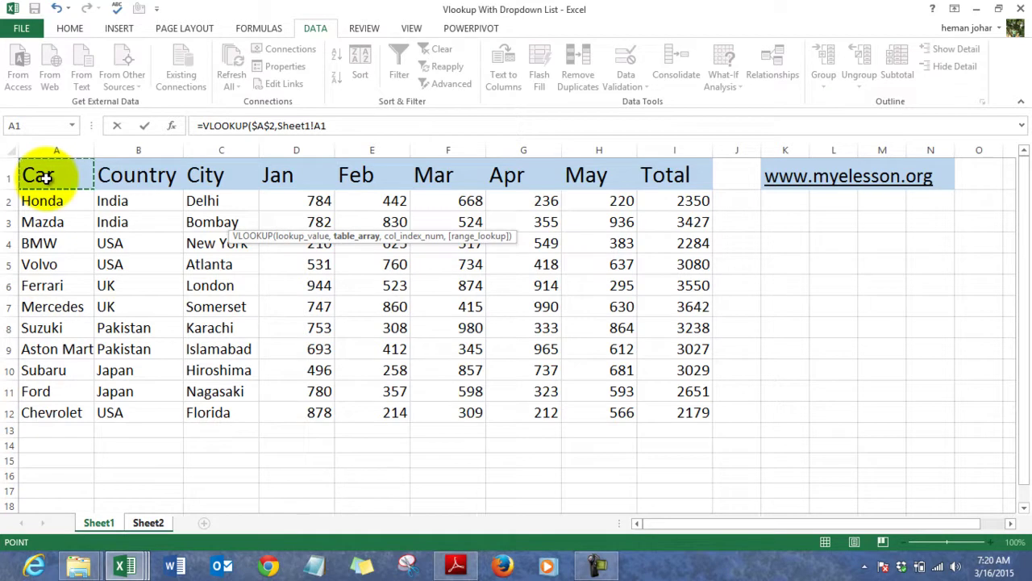
pyautogui.moveTo(45, 177); pyautogui.dragTo(625, 242)
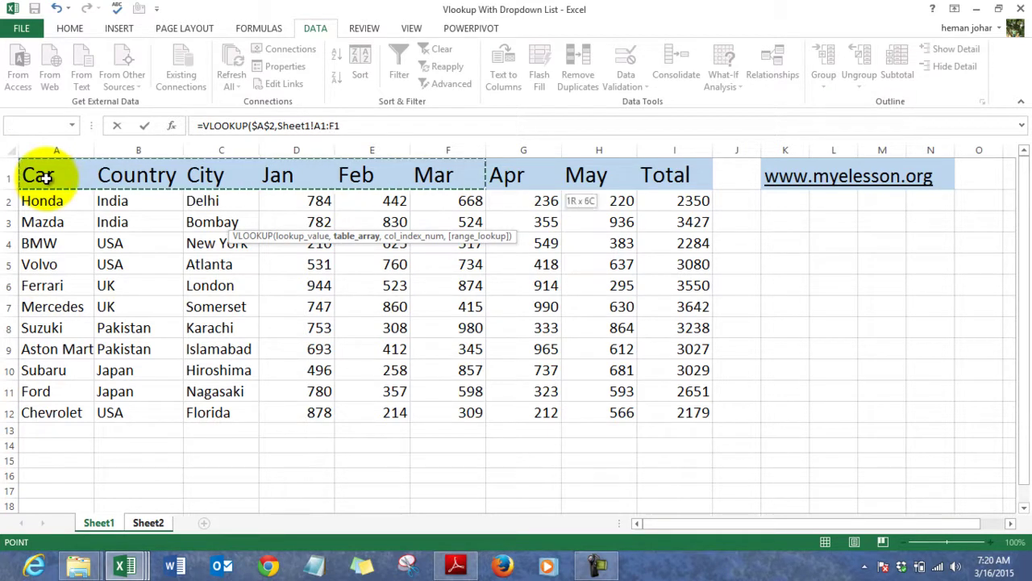
pyautogui.hotkey('shift', 'Down')
pyautogui.hotkey('shift', 'Down')
pyautogui.hotkey('shift', 'Down')
pyautogui.hotkey('shift', 'Down')
pyautogui.hotkey('shift', 'Down')
pyautogui.hotkey('shift', 'Down')
pyautogui.hotkey('shift', 'Down')
pyautogui.hotkey('shift', 'Down')
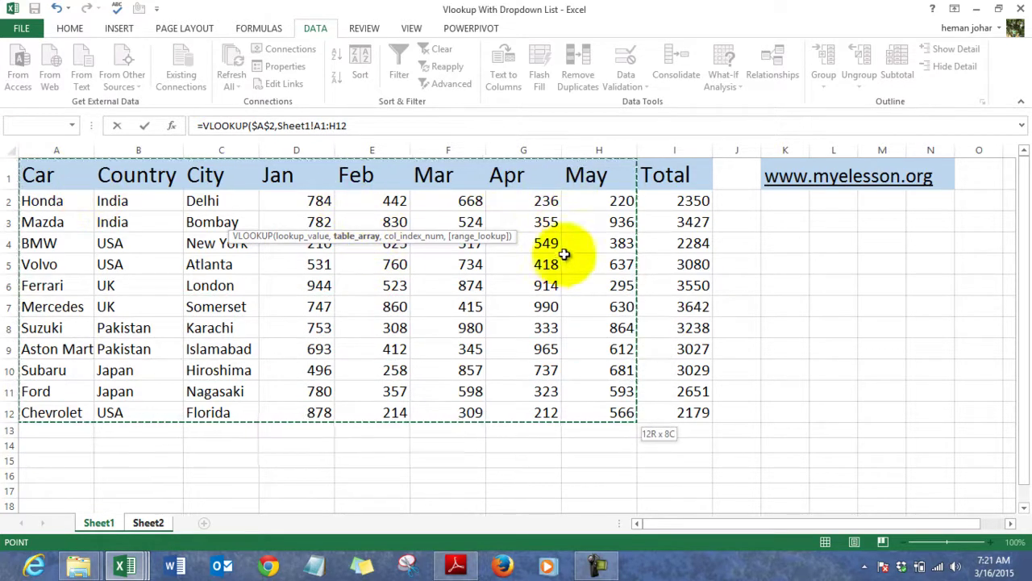
pyautogui.hotkey('shift', 'Left')
pyautogui.hotkey('shift', 'Left')
pyautogui.hotkey('shift', 'Left')
pyautogui.hotkey('shift', 'Left')
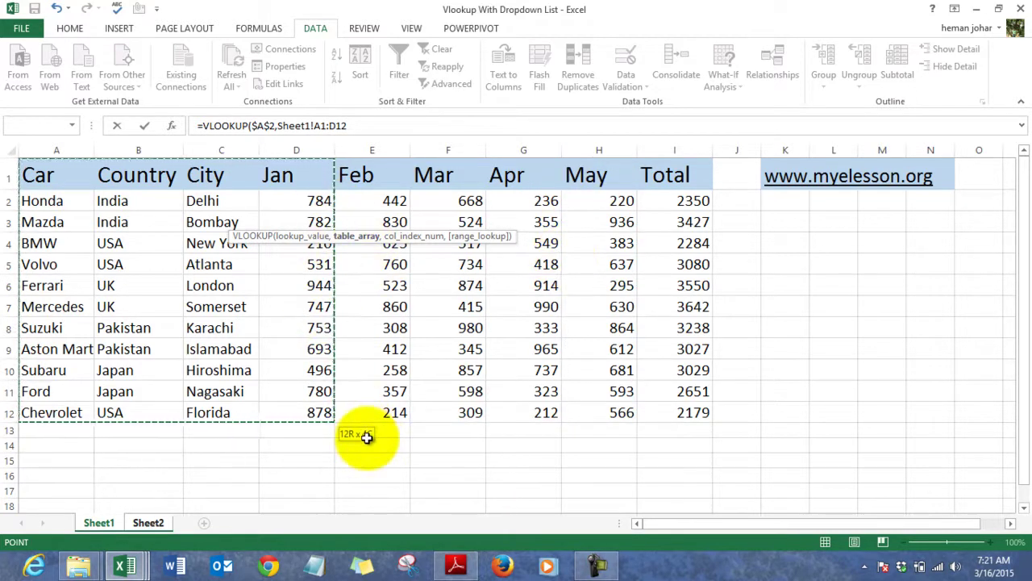
pyautogui.hotkey('shift', 'Right')
pyautogui.hotkey('shift', 'Right')
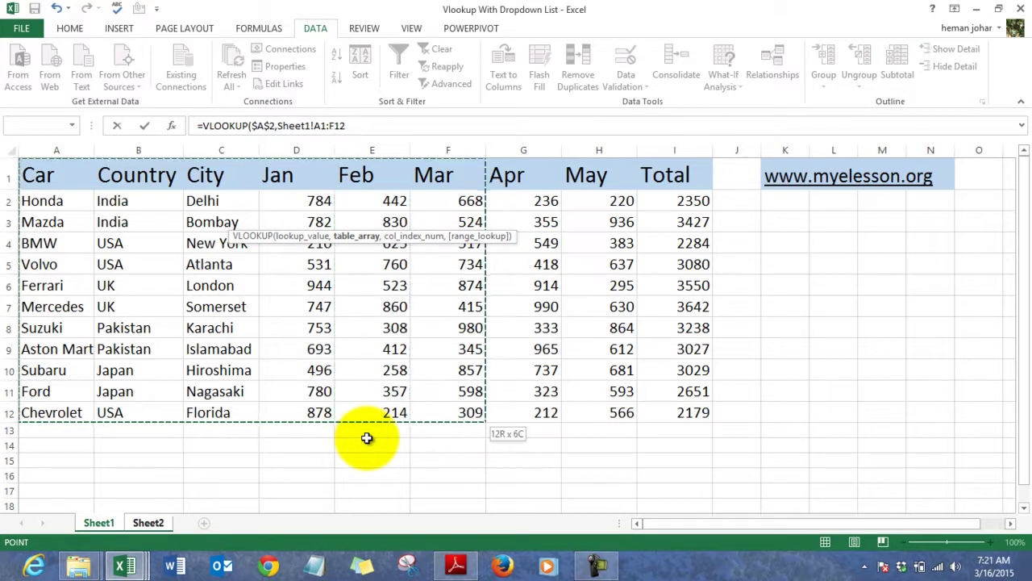
pyautogui.hotkey('shift', 'Right')
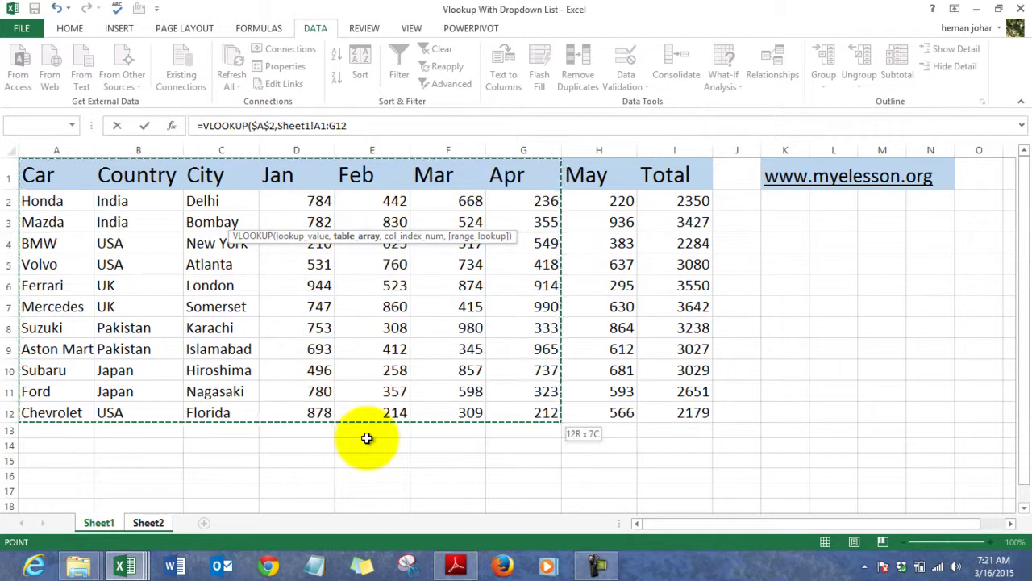
pyautogui.hotkey('shift', 'Right')
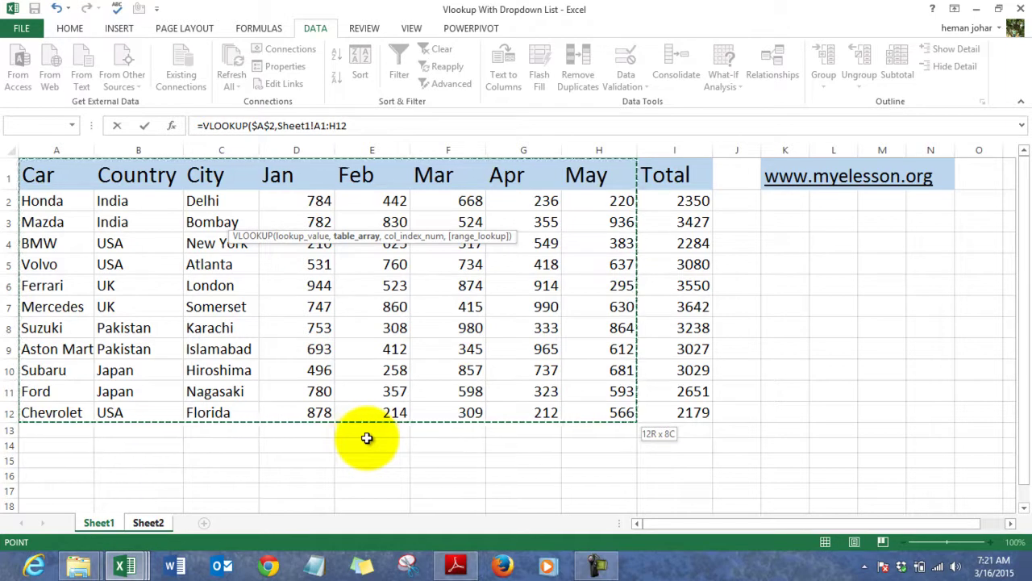
pyautogui.press('F4')
pyautogui.write('$H$12,')
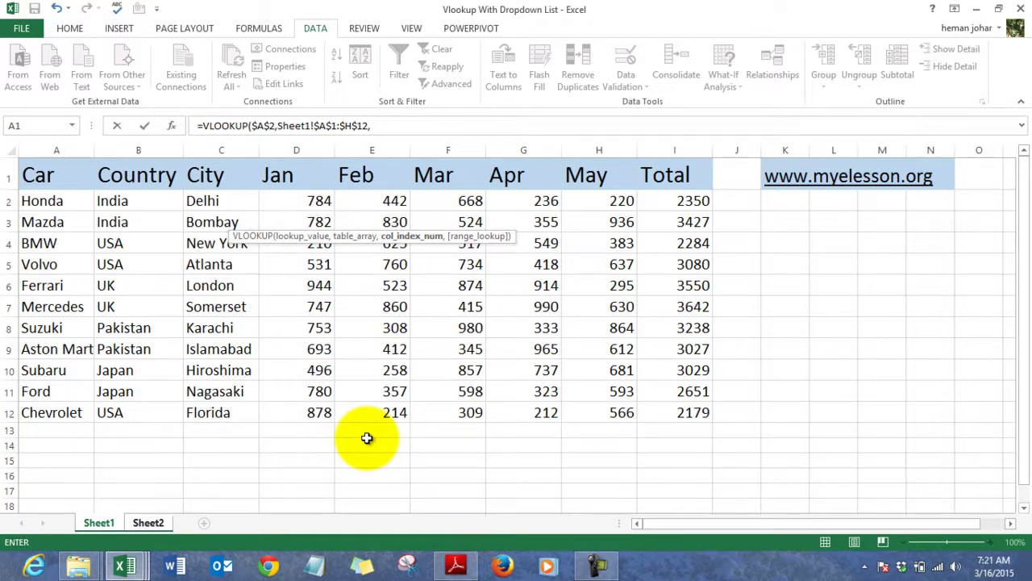
pyautogui.write('4,0')
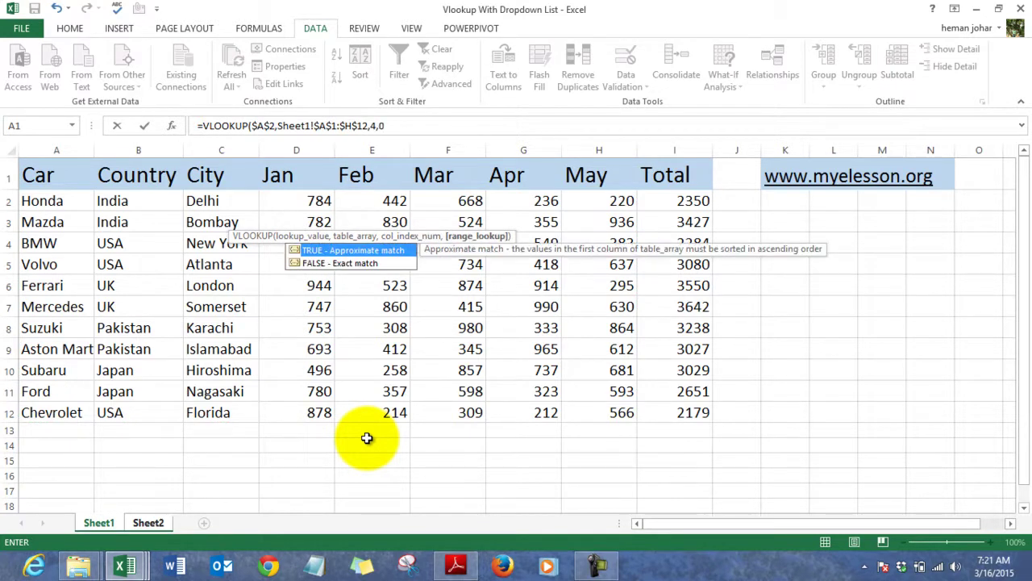
pyautogui.write(')')
pyautogui.press('Return')
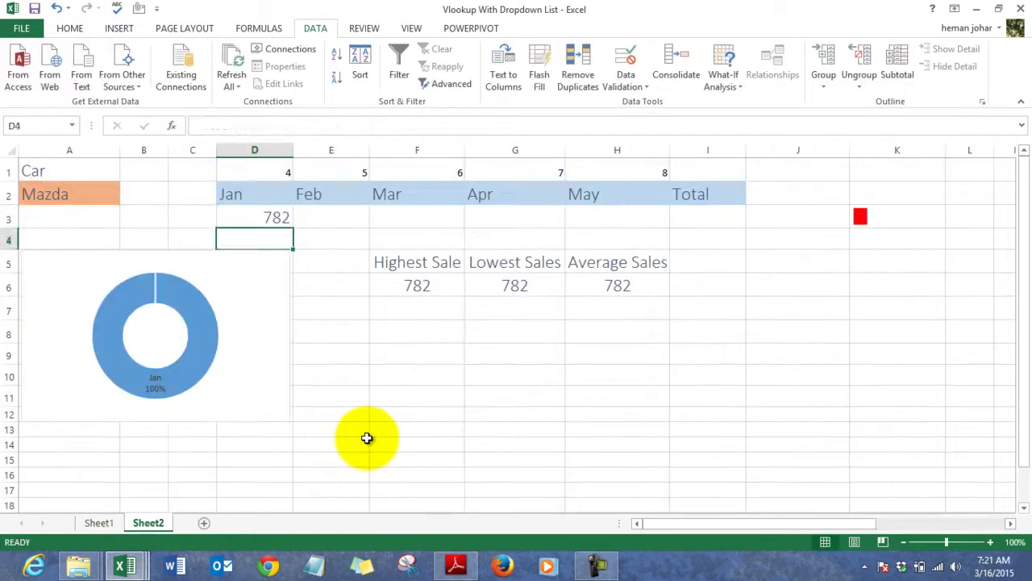
# Copy the D3 January lookup into E3:H3 for February through May.
pyautogui.press('Right')
pyautogui.press('Left')
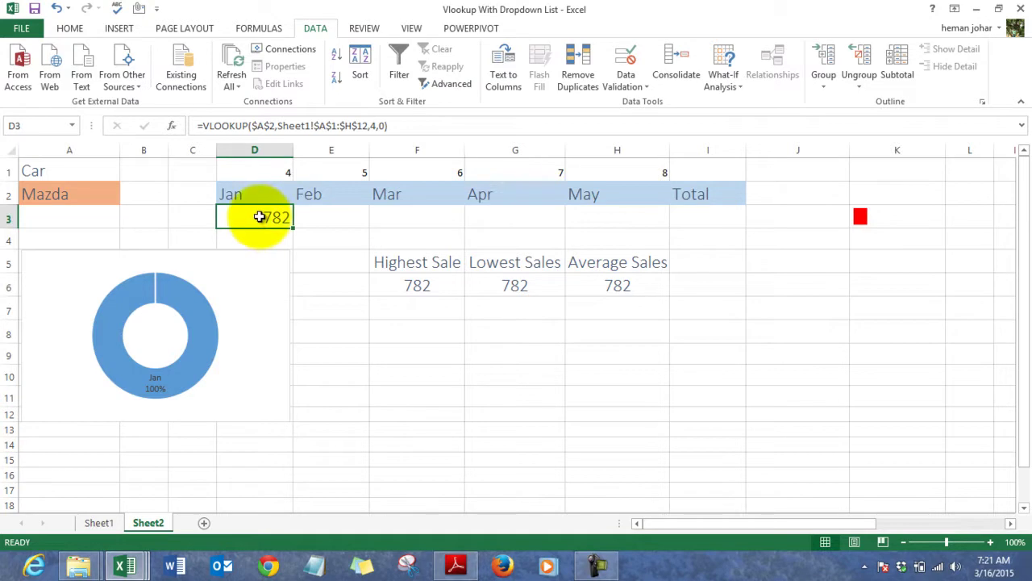
pyautogui.hotkey('ctrl', 'c')
pyautogui.press('Right')
pyautogui.hotkey('shift', 'Right')
pyautogui.hotkey('shift', 'Right')
pyautogui.hotkey('shift', 'Right')
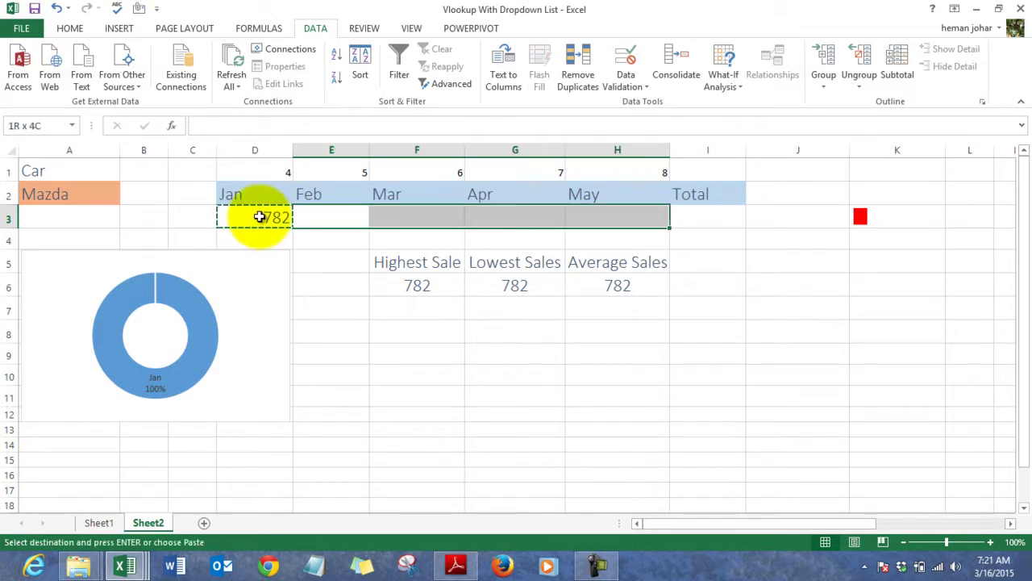
pyautogui.hotkey('ctrl', 'v')
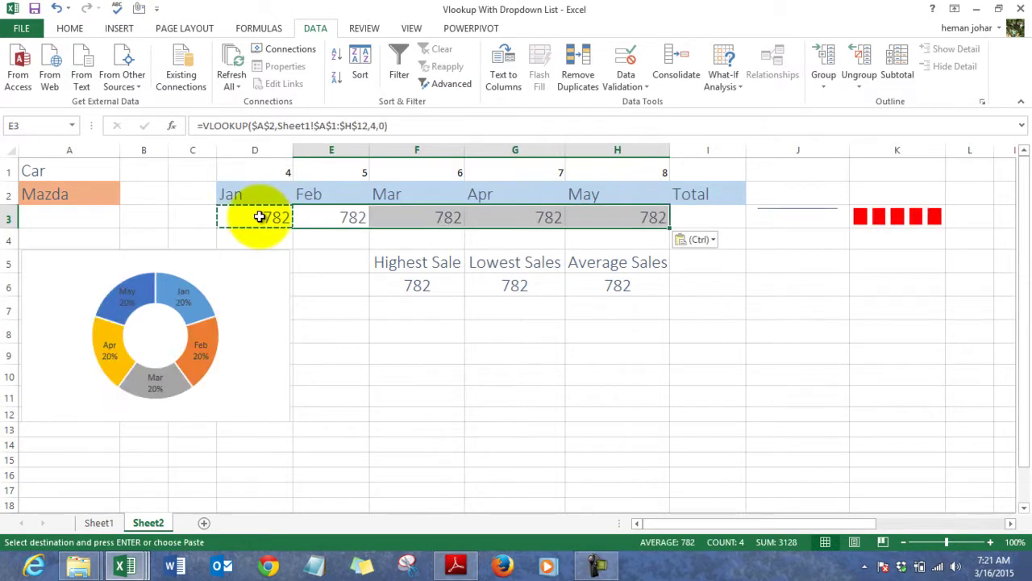
pyautogui.hotkey('shift', 'Left')
pyautogui.hotkey('shift', 'Left')
pyautogui.hotkey('shift', 'Left')
pyautogui.press('Escape')
pyautogui.press('Right')
pyautogui.press('Right')
pyautogui.press('Right')
pyautogui.press('Left')
pyautogui.press('Left')
pyautogui.press('Left')
pyautogui.press('Right')
pyautogui.press('Right')
pyautogui.press('Right')
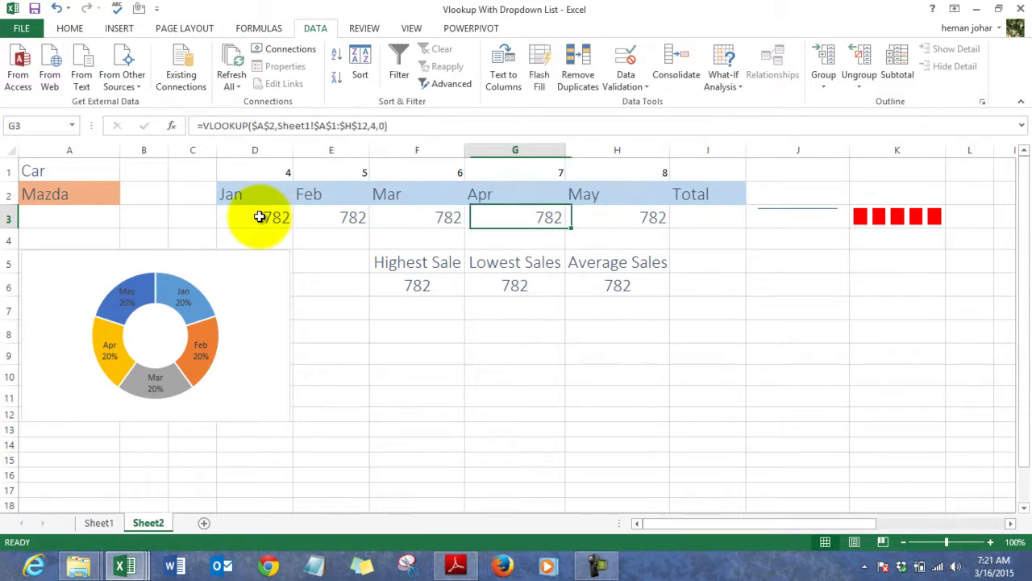
pyautogui.press('Left')
pyautogui.press('Left')
pyautogui.press('Left')
# Change the February and March lookups to column indexes 5 and 6.
pyautogui.click(377, 125)
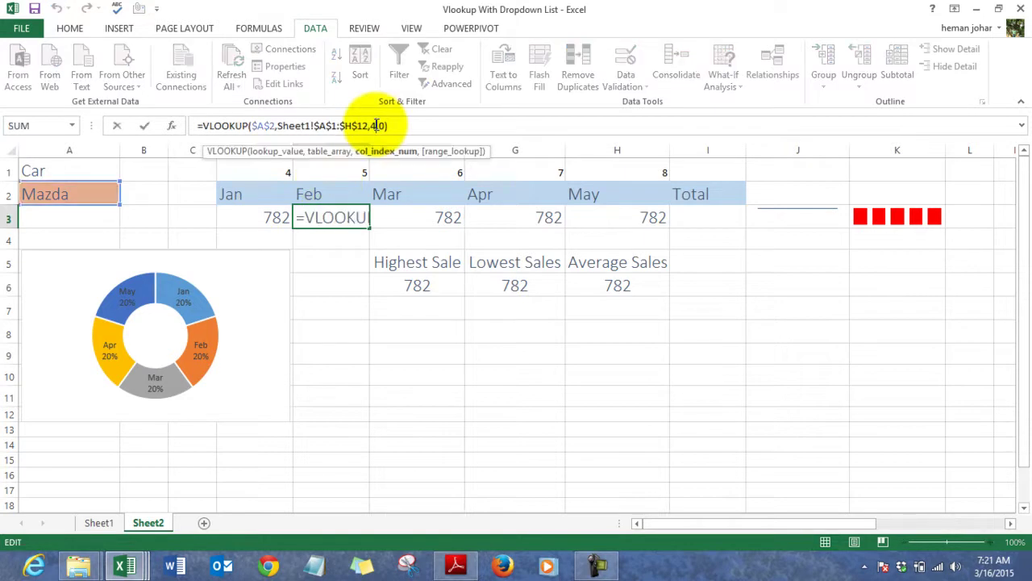
pyautogui.press('BackSpace')
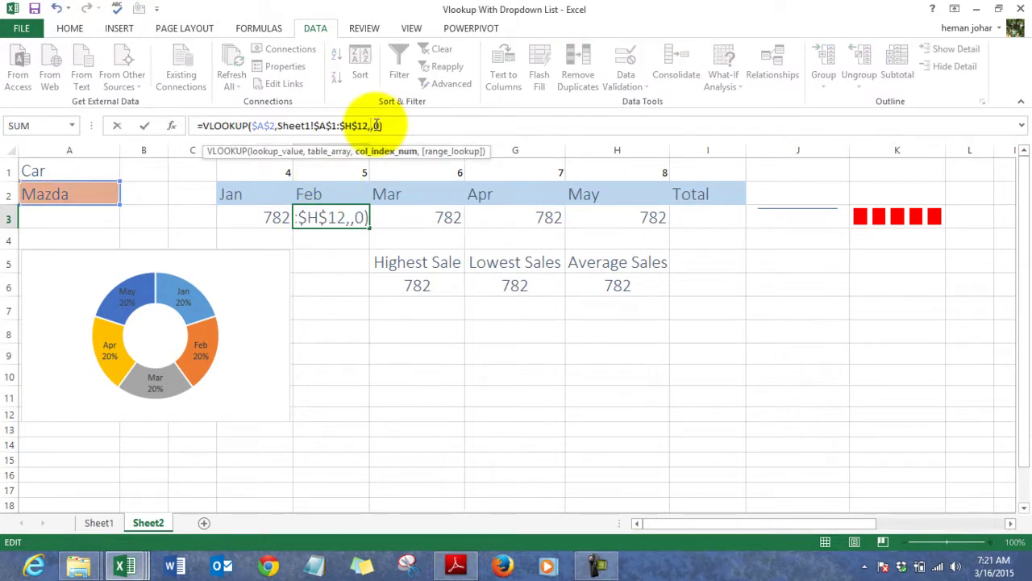
pyautogui.write('5')
pyautogui.press('Return')
pyautogui.press('Up')
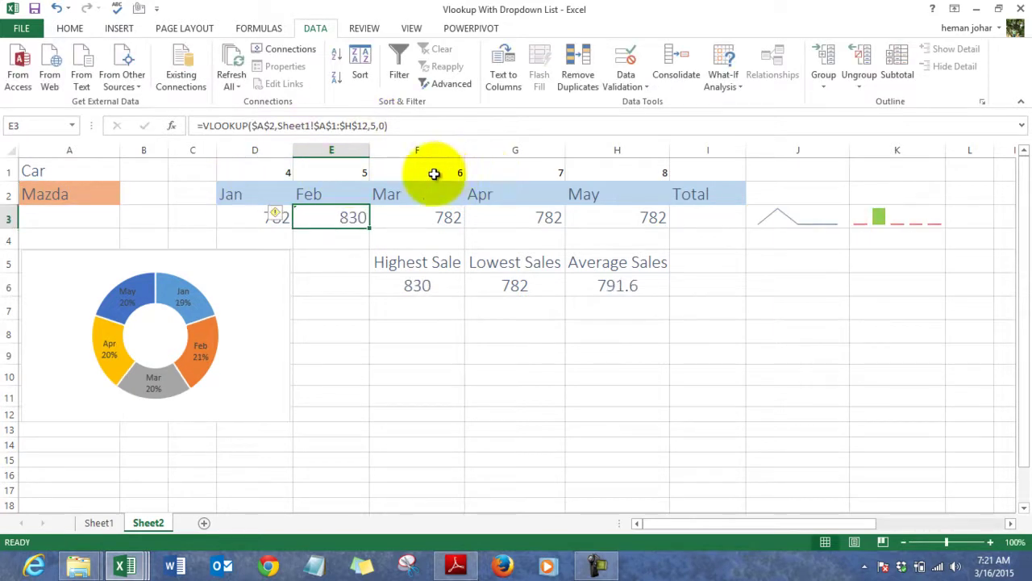
pyautogui.click(419, 214)
pyautogui.click(375, 127)
pyautogui.press('BackSpace')
pyautogui.write('6,0)')
pyautogui.press('Return')
# Change the April and May lookups to column indexes 7 and 8.
pyautogui.press('Up')
pyautogui.press('Right')
pyautogui.click(375, 127)
pyautogui.press('BackSpace')
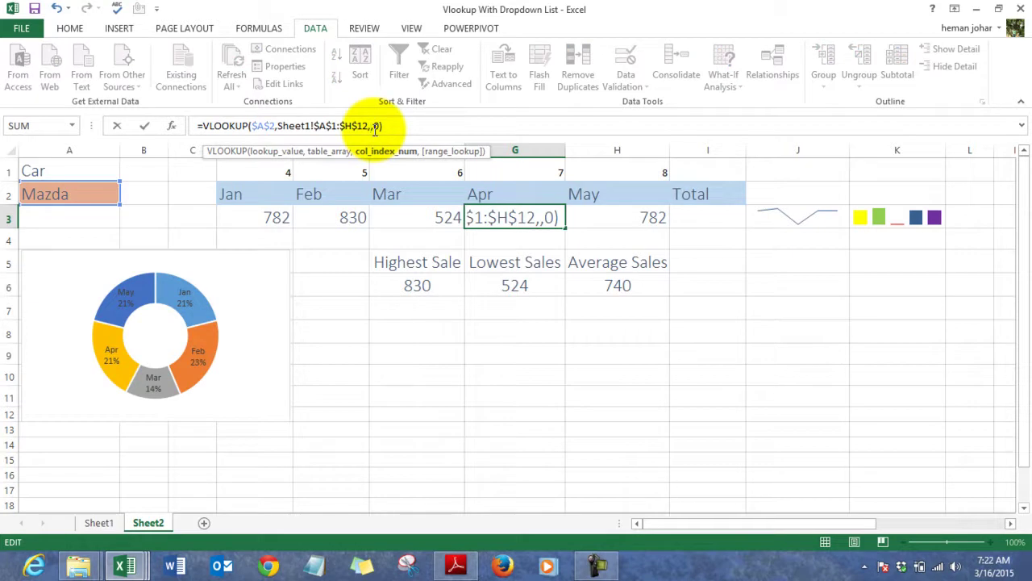
pyautogui.press('Return')
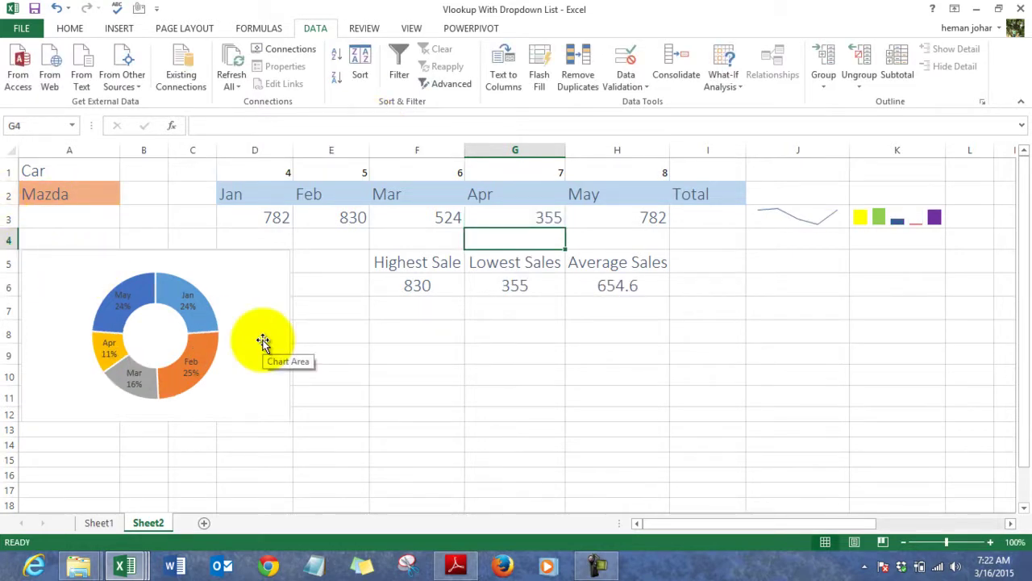
pyautogui.press('Up')
pyautogui.press('Right')
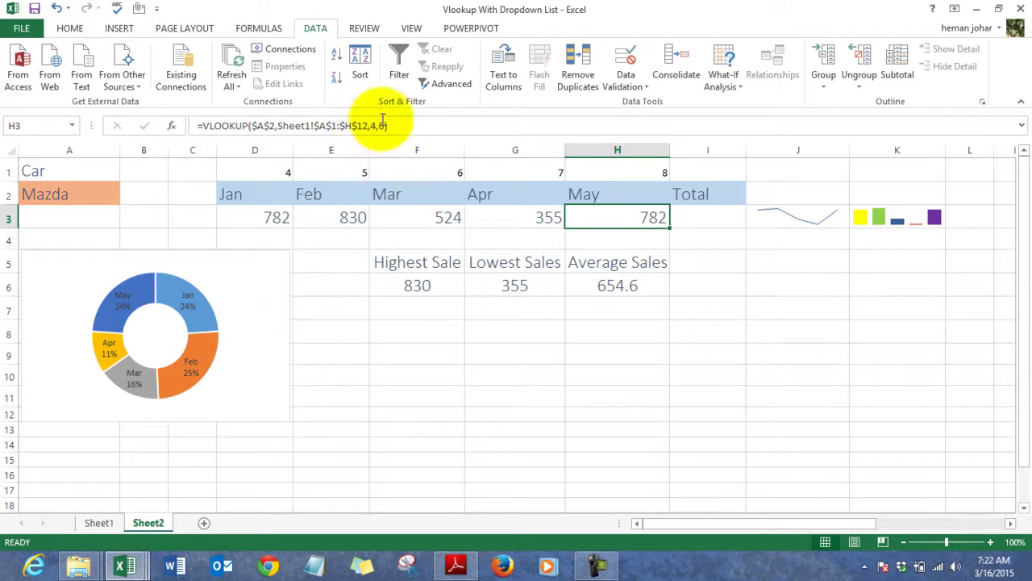
pyautogui.click(375, 129)
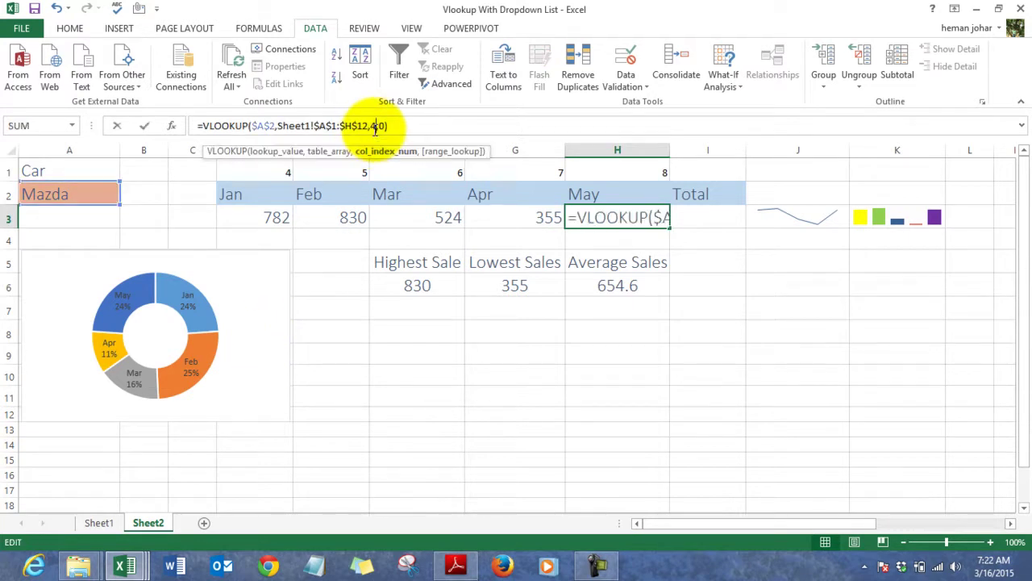
pyautogui.press('BackSpace')
pyautogui.press('Return')
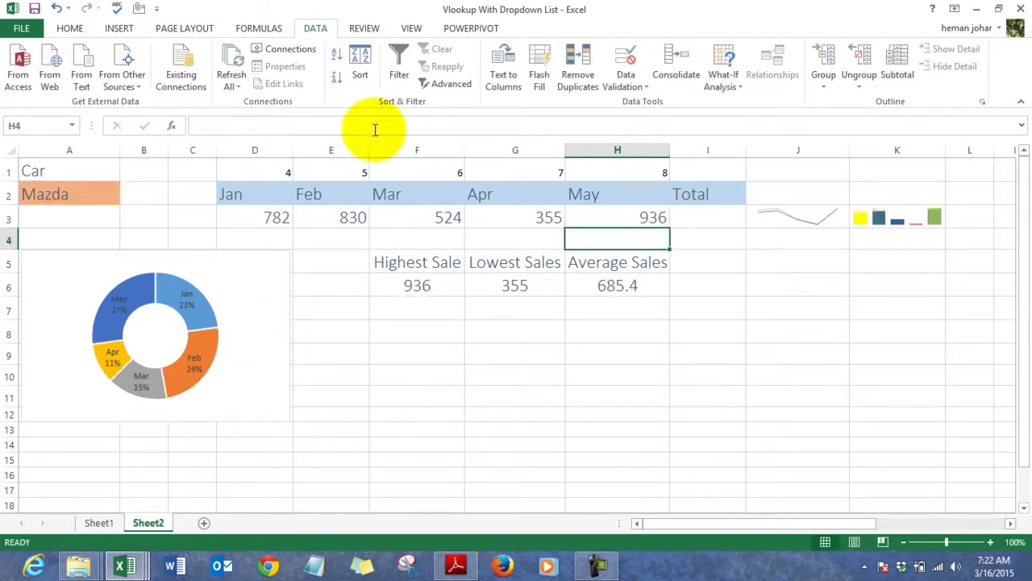
pyautogui.press('Right')
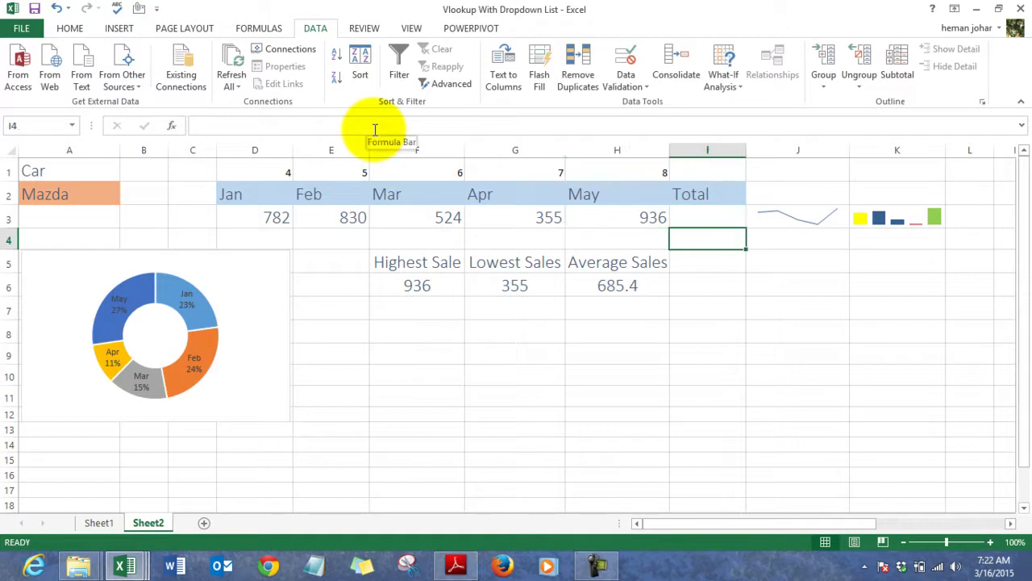
pyautogui.press('Left')
pyautogui.press('Left')
pyautogui.press('Left')
pyautogui.press('Left')
# Choose Aston Martin from the A2 car dropdown.
pyautogui.press('Up')
pyautogui.press('Up')
pyautogui.press('Left')
pyautogui.press('Left')
pyautogui.press('Left')
pyautogui.press('Left')
pyautogui.press('Right')
pyautogui.press('Right')
pyautogui.press('Right')
pyautogui.press('Down')
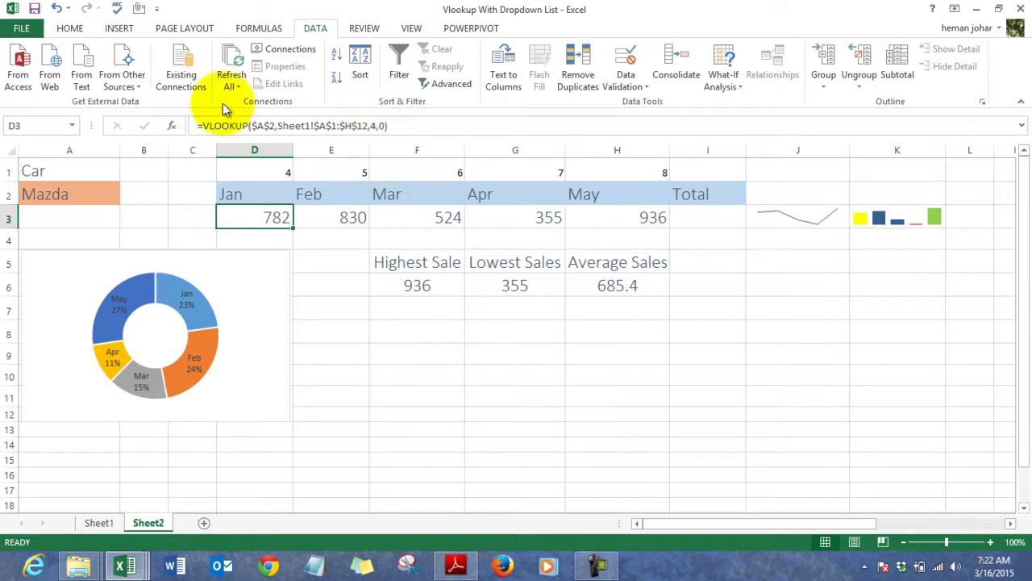
pyautogui.click(104, 193)
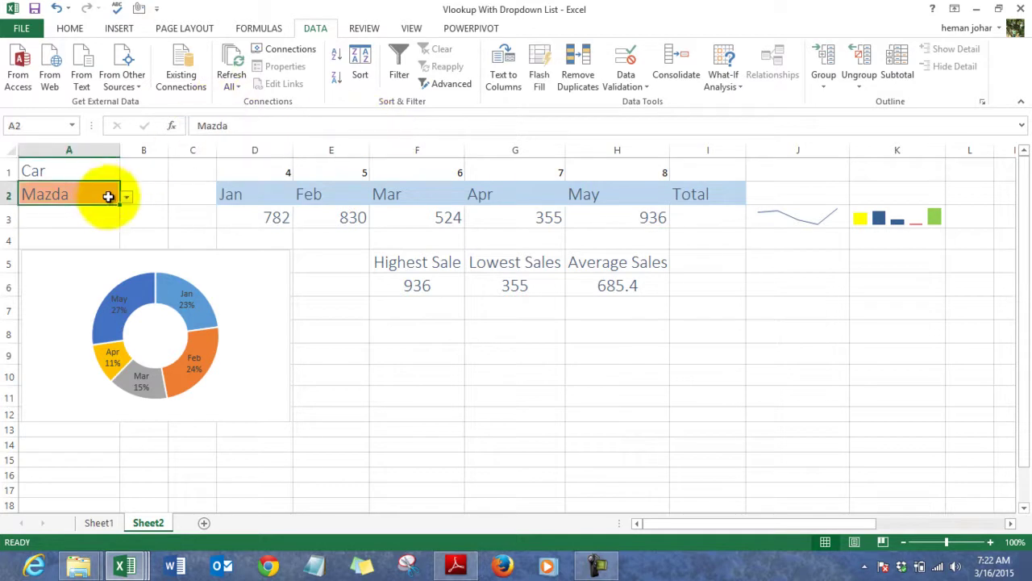
pyautogui.click(127, 200)
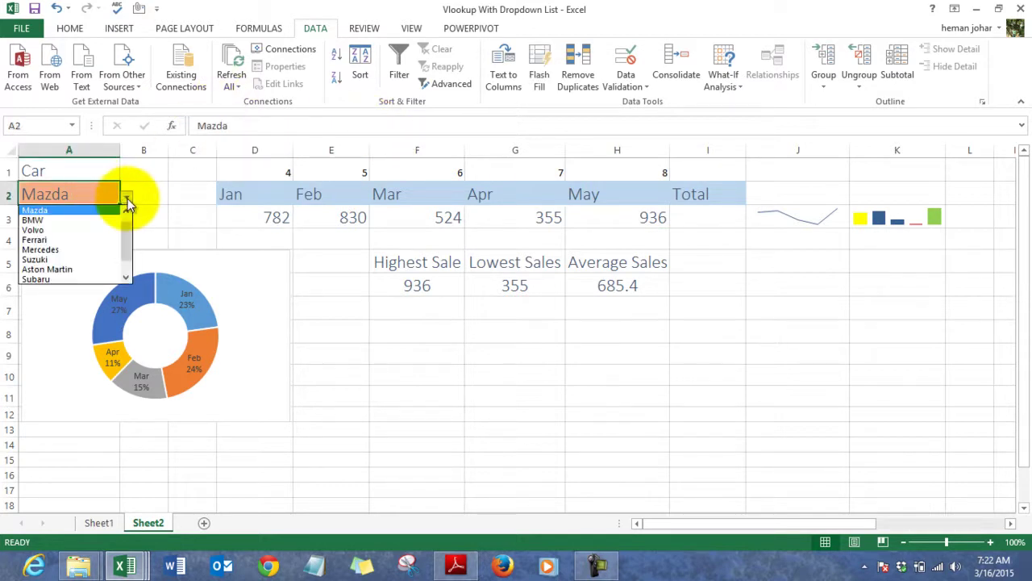
pyautogui.click(48, 268)
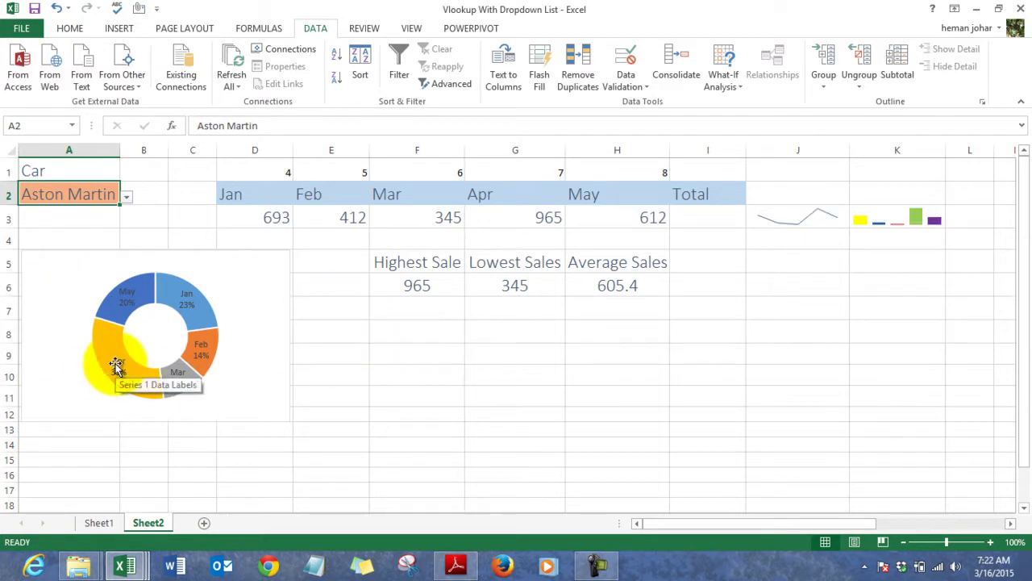
# Verify highest 965, lowest 345 and average 605.4 against the April and March values.
pyautogui.click(435, 286)
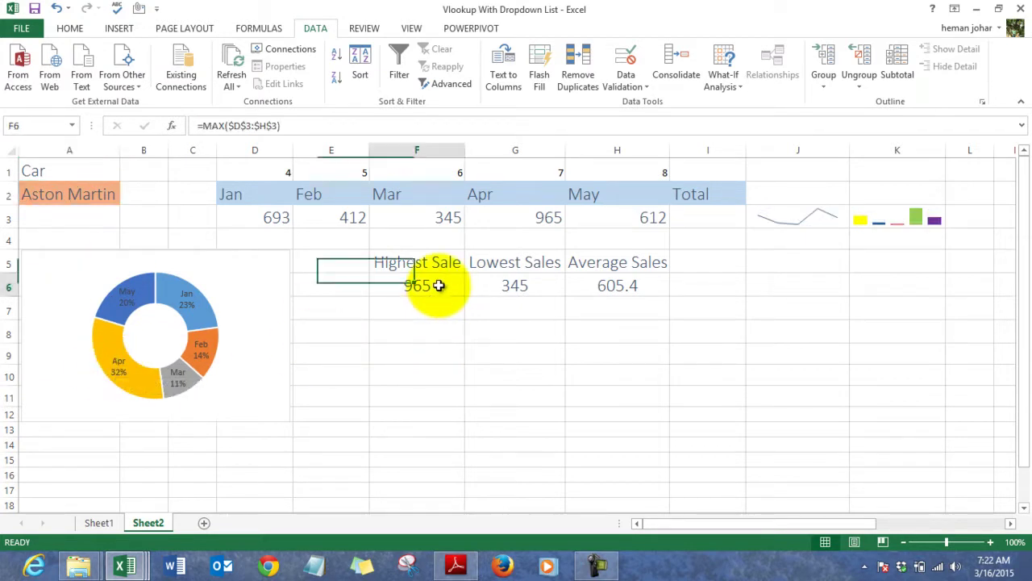
pyautogui.click(528, 221)
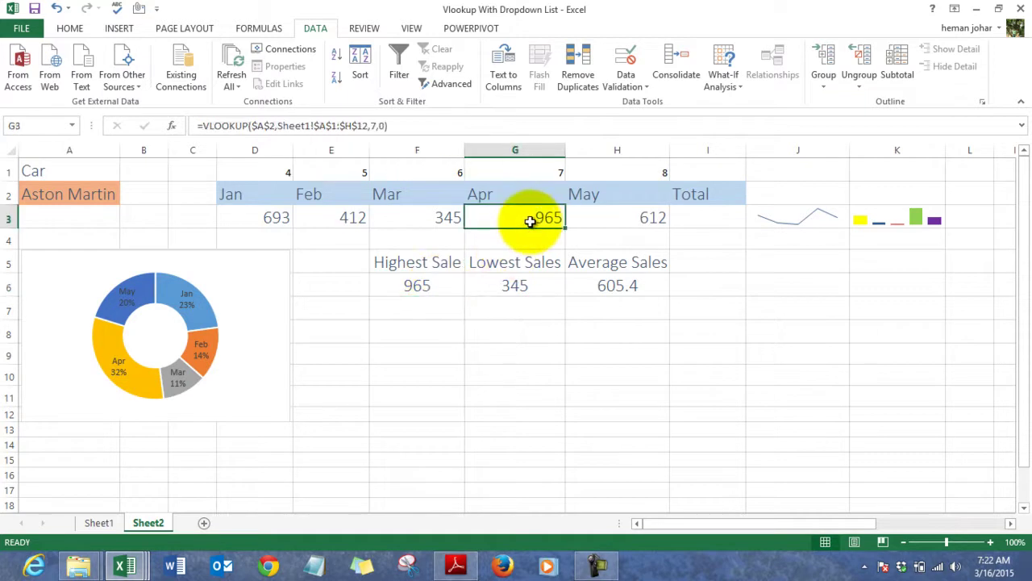
pyautogui.click(510, 287)
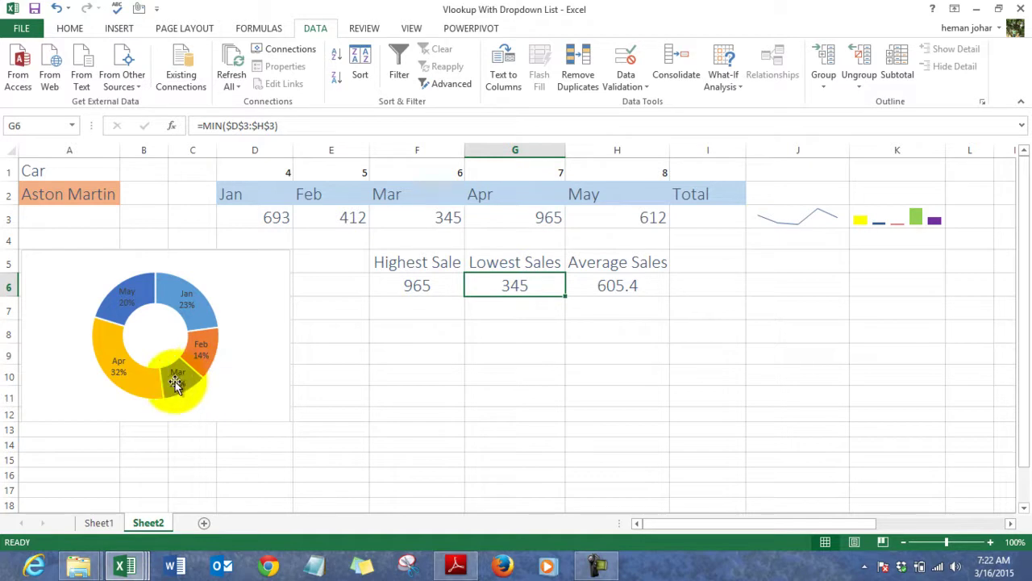
pyautogui.click(417, 219)
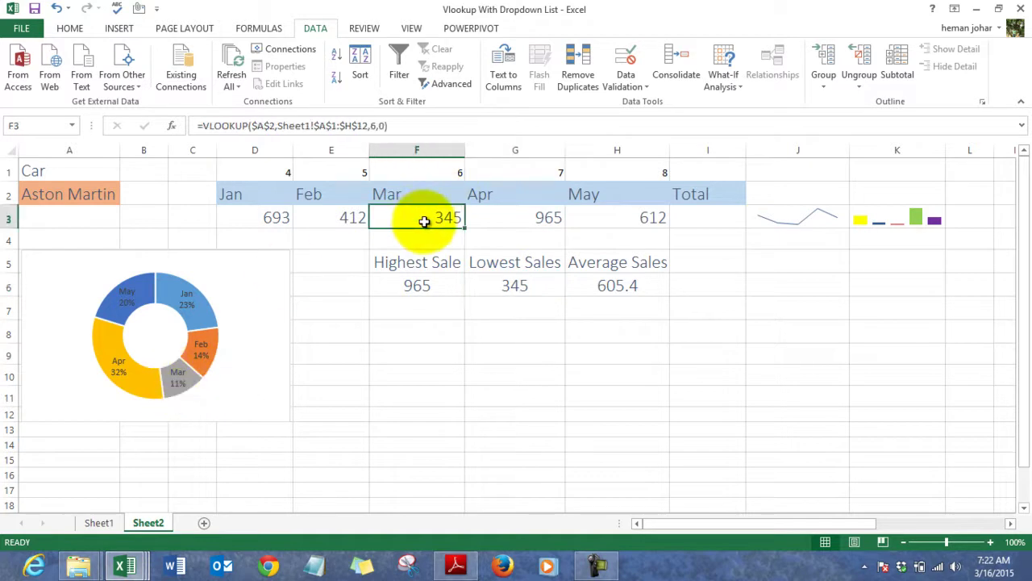
pyautogui.click(625, 291)
pyautogui.click(701, 217)
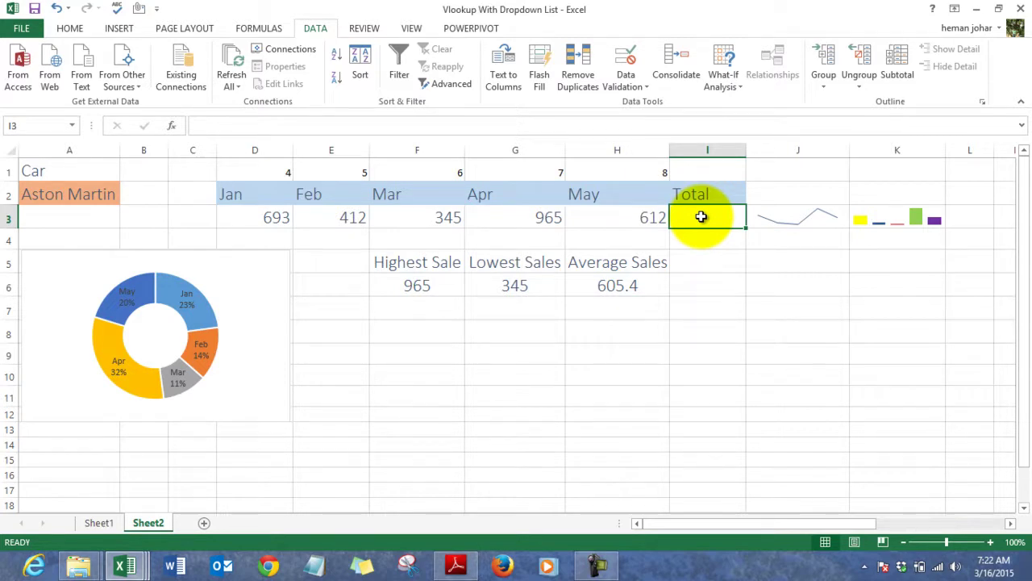
pyautogui.hotkey('alt', '=')
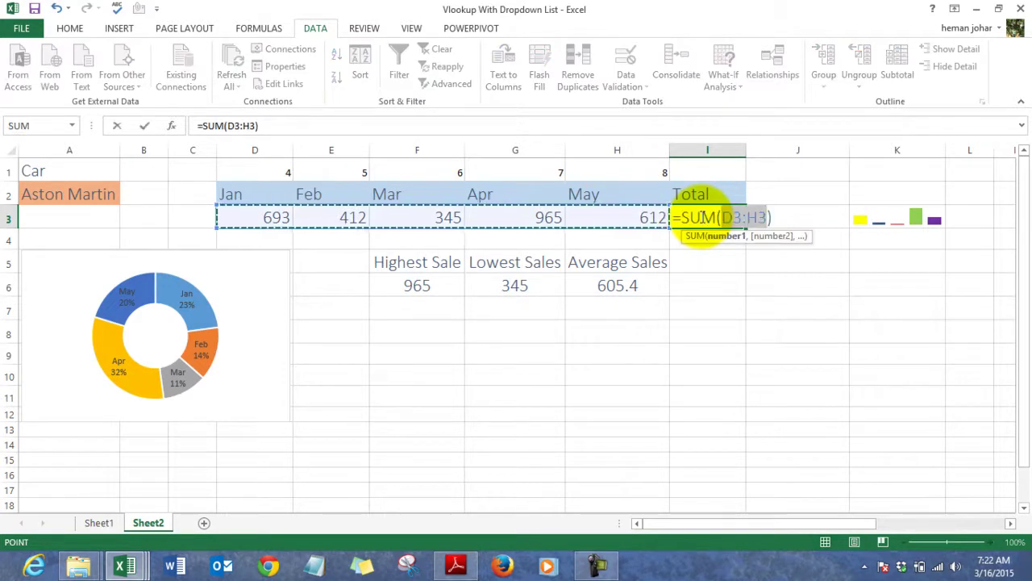
pyautogui.press('Return')
pyautogui.click(701, 217)
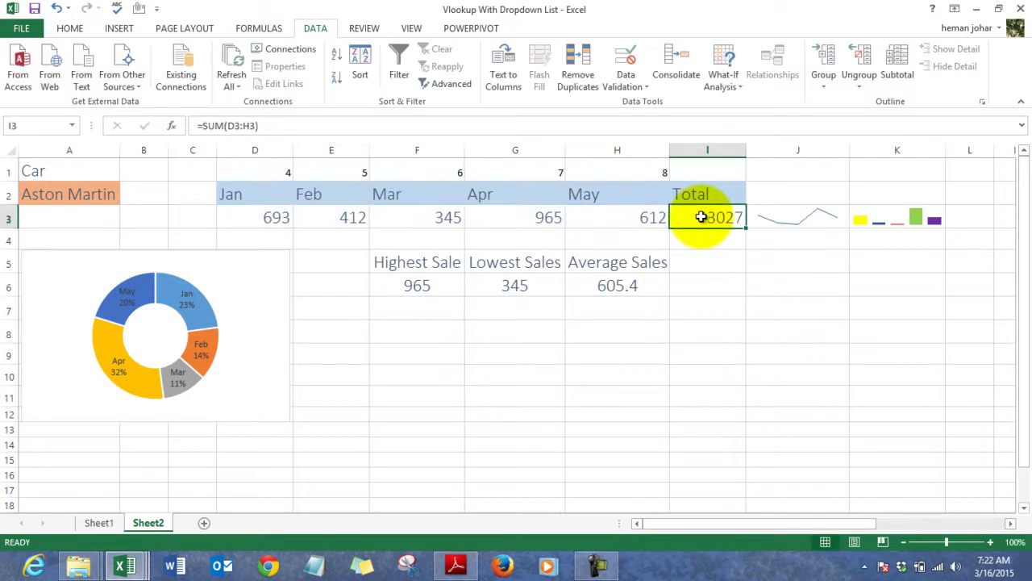
pyautogui.press('Return')
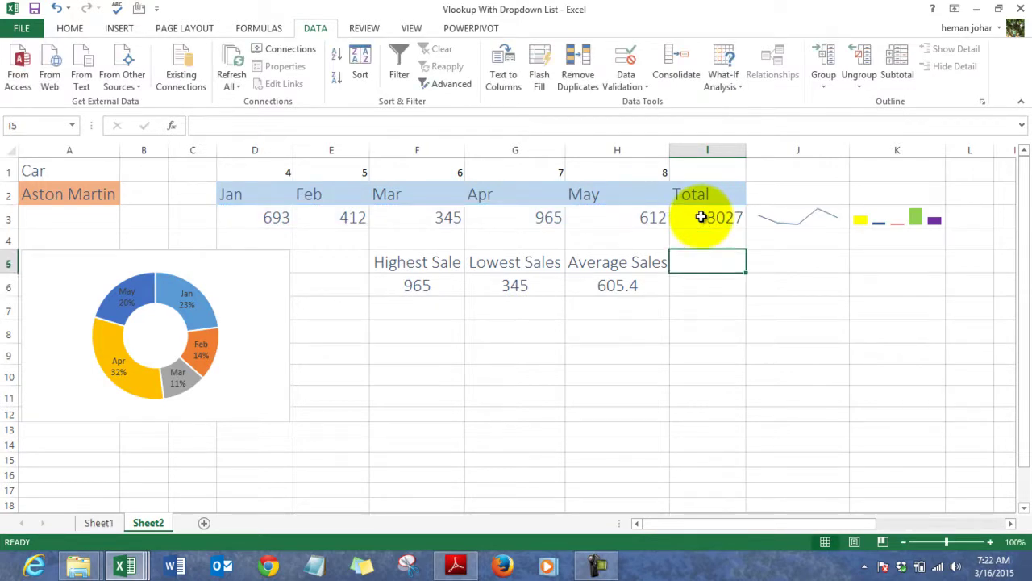
pyautogui.click(800, 218)
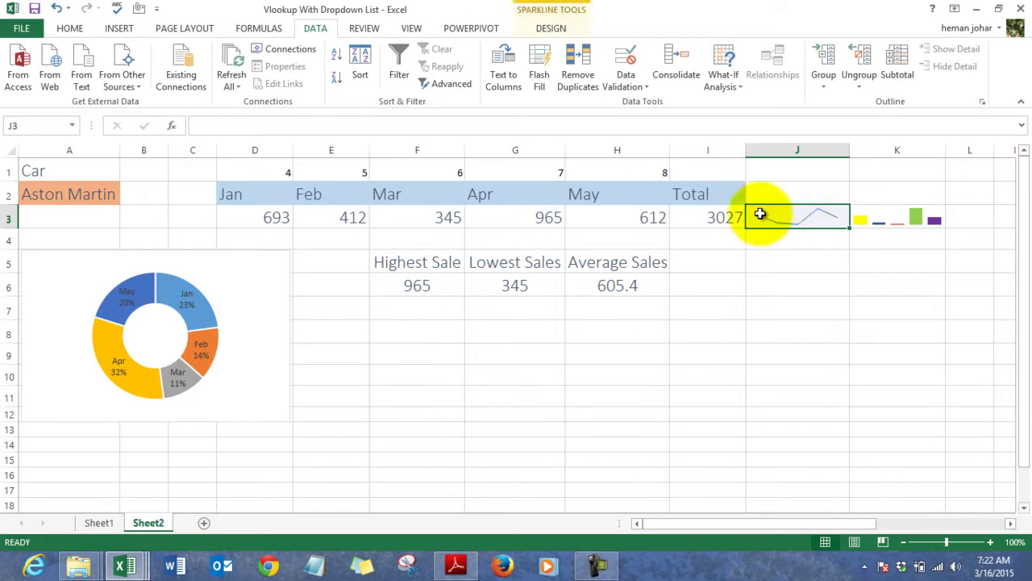
pyautogui.click(865, 215)
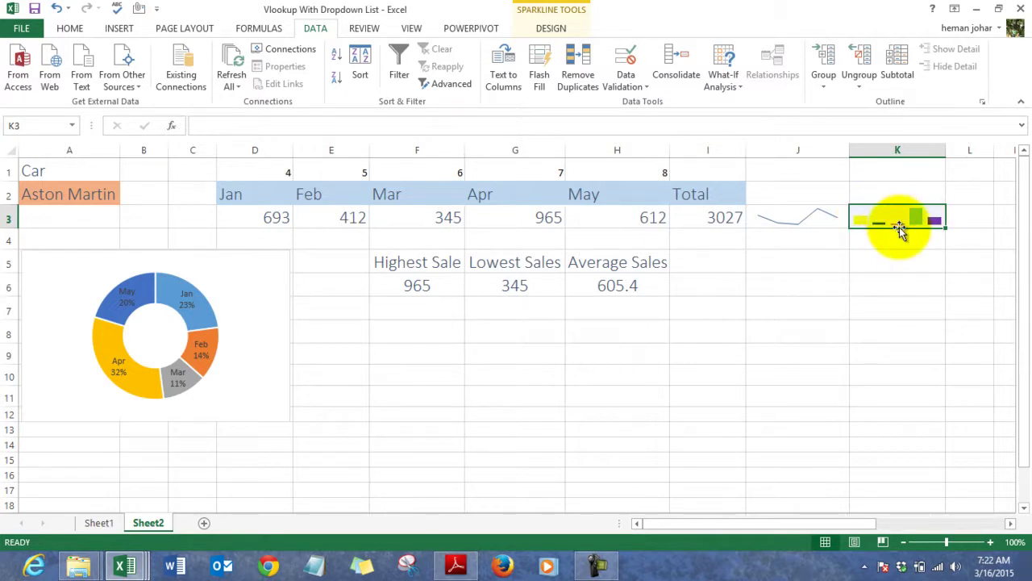
# Clear the Highest, Lowest and Average Sales values in F6:H6.
pyautogui.click(802, 301)
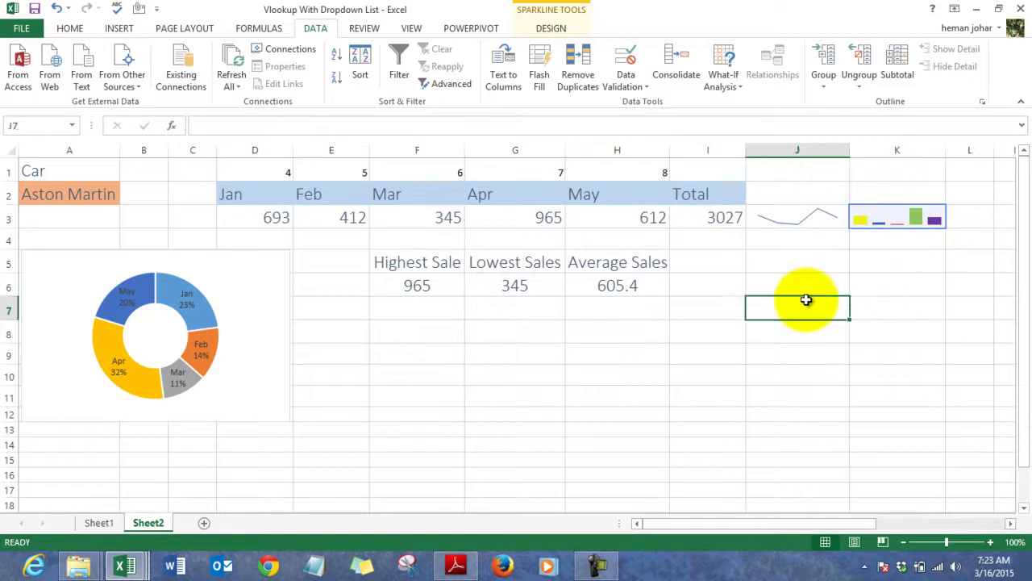
pyautogui.press('Left')
pyautogui.press('Left')
pyautogui.press('Left')
pyautogui.press('Left')
pyautogui.press('Left')
pyautogui.press('Up')
pyautogui.press('Right')
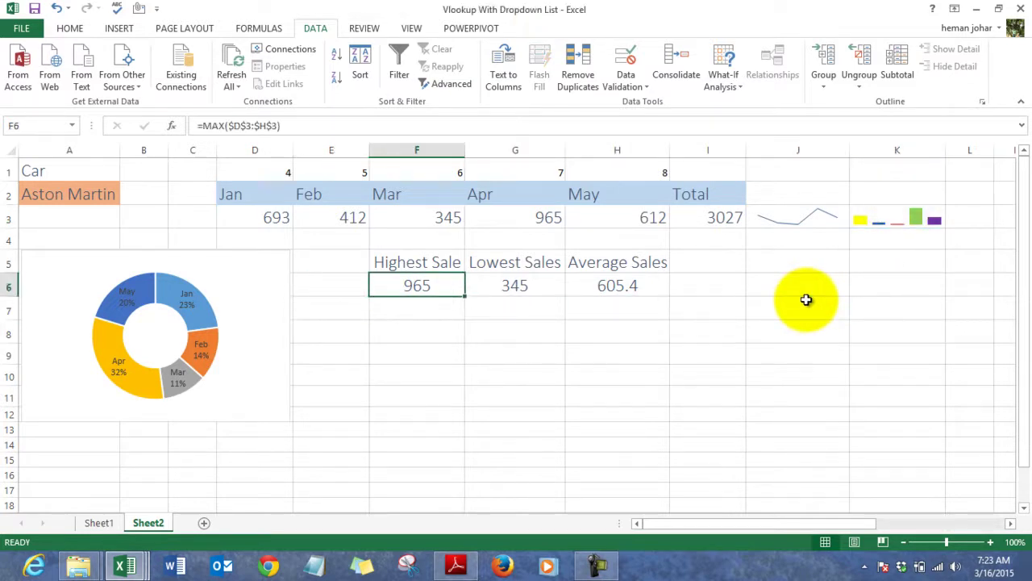
pyautogui.hotkey('shift', 'Right')
pyautogui.hotkey('shift', 'Right')
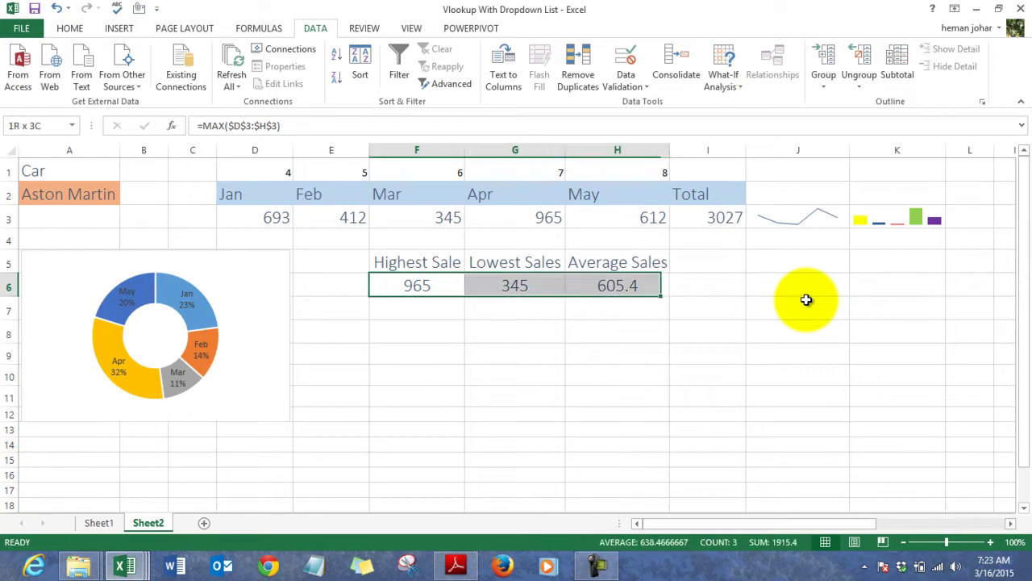
pyautogui.press('Delete')
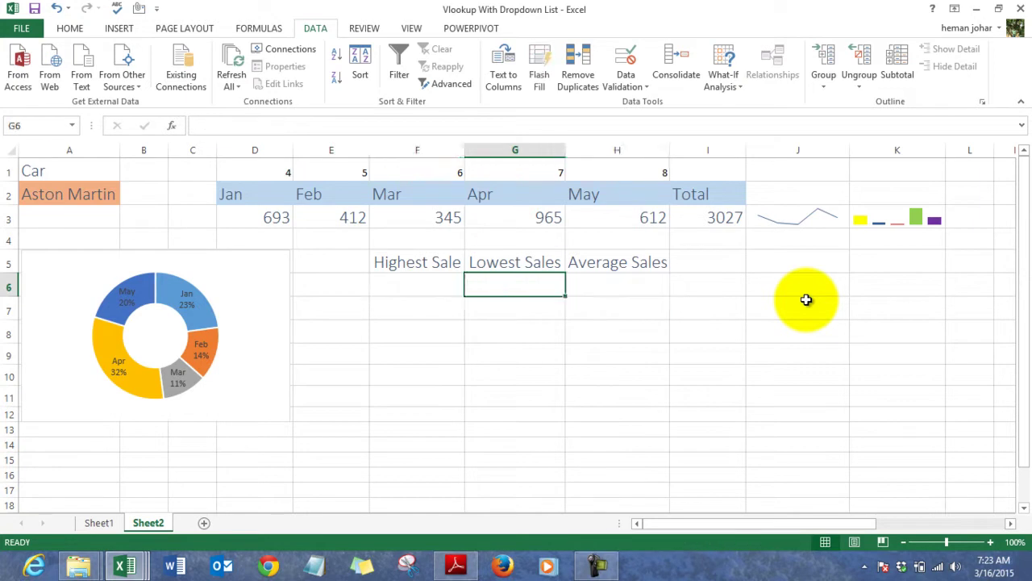
# Select the monthly sales range D3:H3.
pyautogui.press('Left')
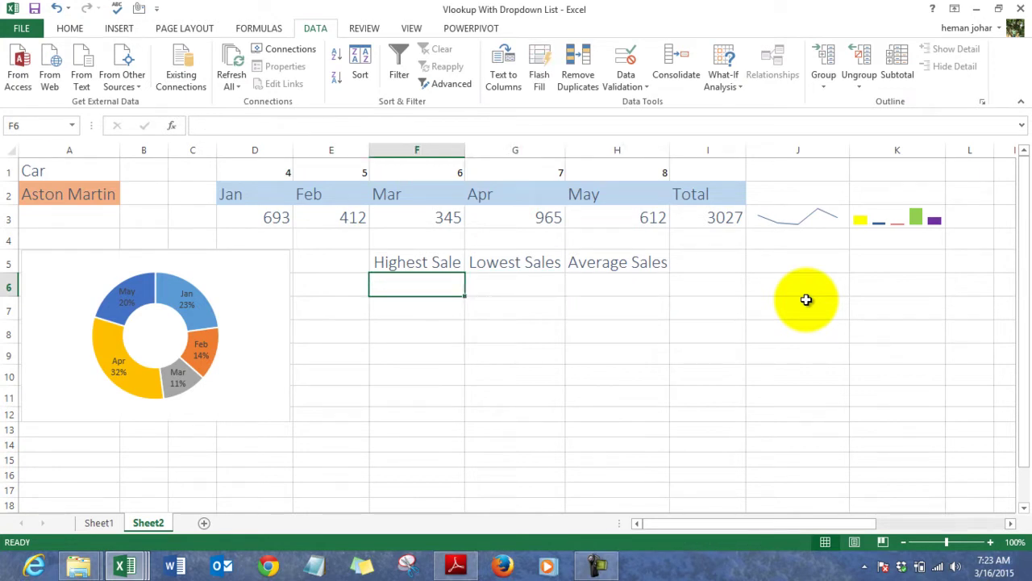
pyautogui.press('Up')
pyautogui.press('Up')
pyautogui.press('Up')
pyautogui.press('Left')
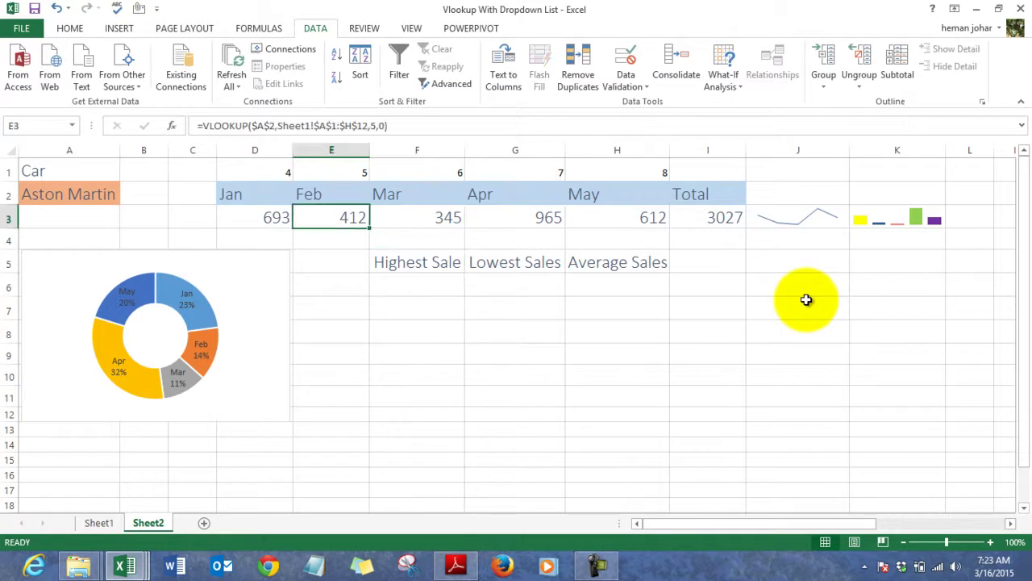
pyautogui.press('Left')
pyautogui.hotkey('shift', 'Right')
pyautogui.hotkey('shift', 'Right')
pyautogui.hotkey('shift', 'Right')
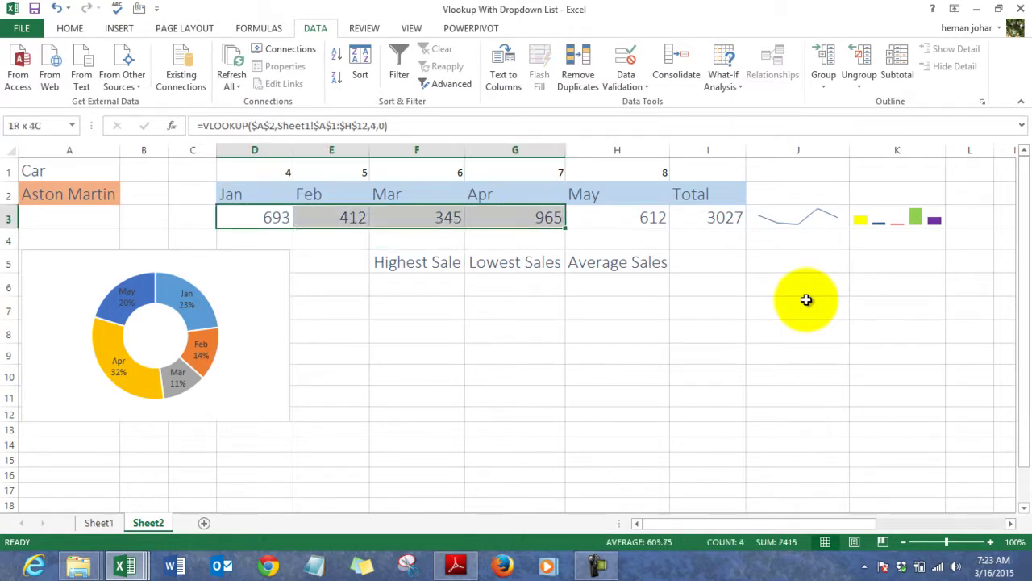
pyautogui.hotkey('shift', 'Right')
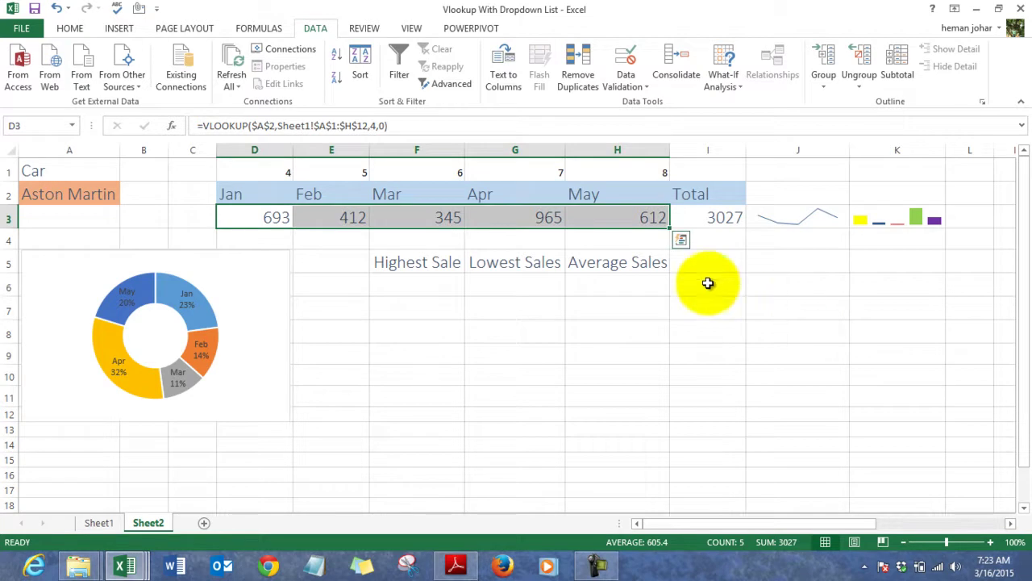
# Name the selected sales range D3:H3 'mydata' via the Name Box.
pyautogui.click(39, 127)
pyautogui.write('mydata')
pyautogui.press('Return')
# Enter =MAX(mydata) in F6 so Highest Sale shows 965.
pyautogui.press('Down')
pyautogui.press('Down')
pyautogui.press('Down')
pyautogui.press('Right')
pyautogui.press('Right')
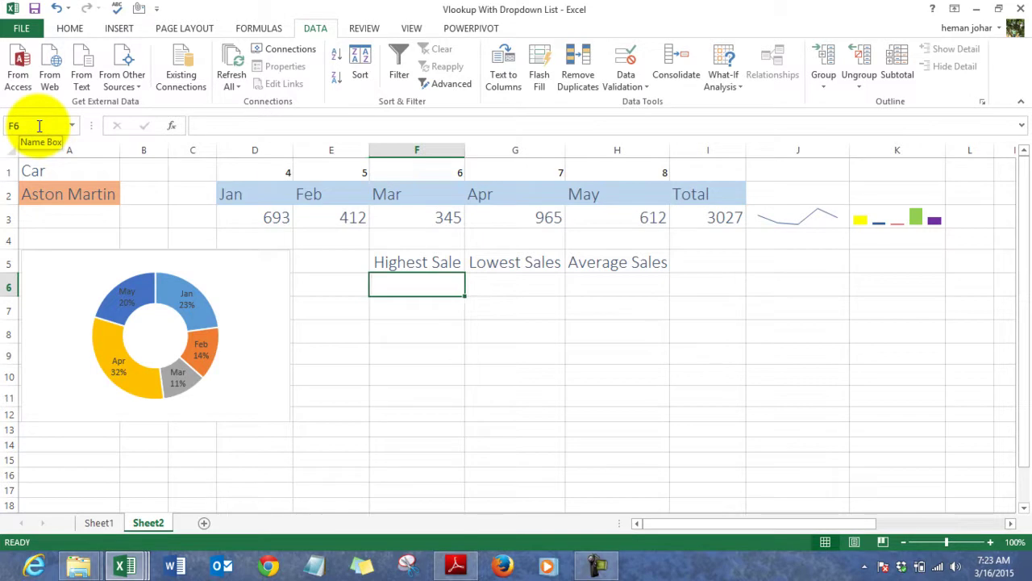
pyautogui.write('=')
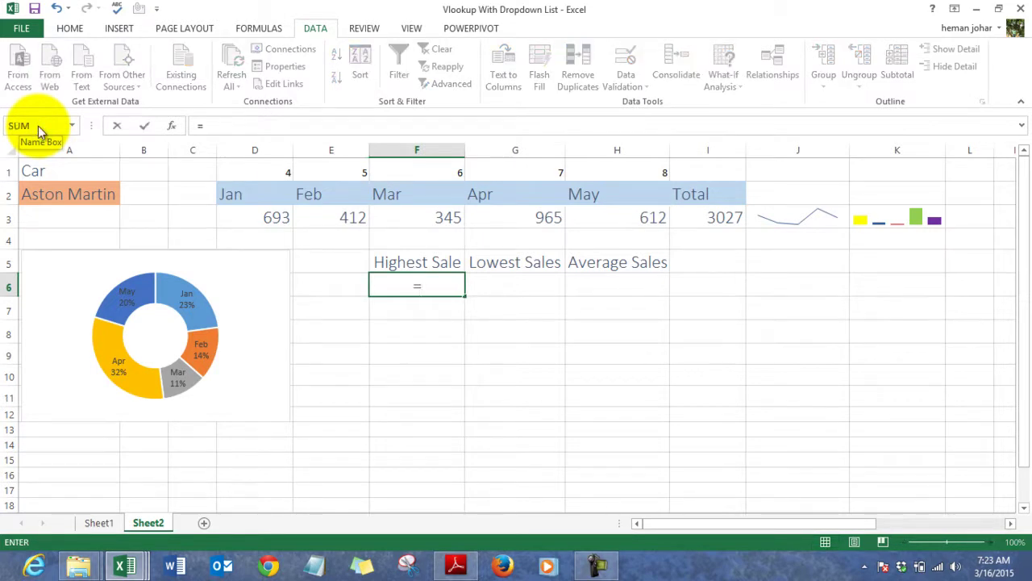
pyautogui.write('max')
pyautogui.press('Tab')
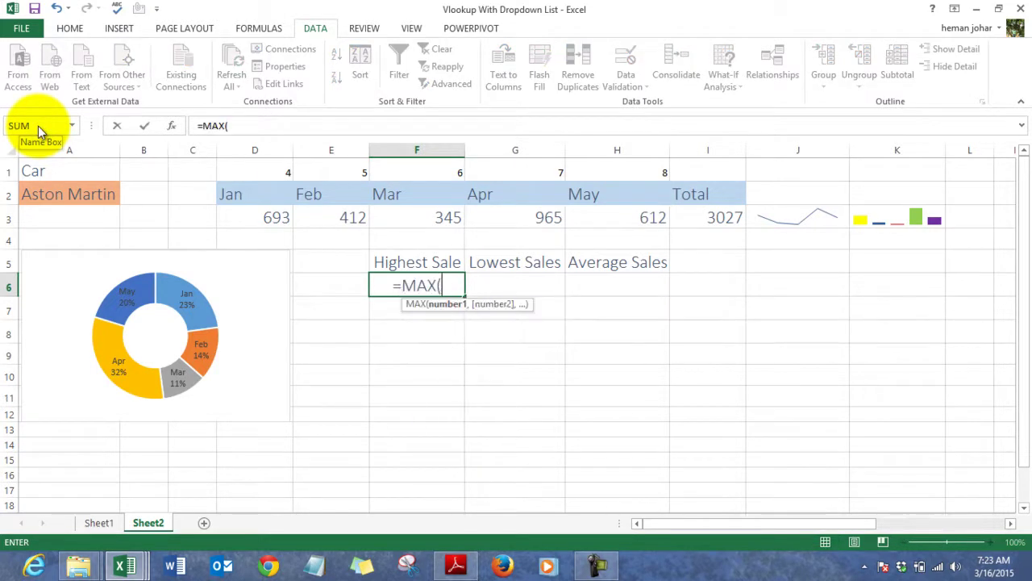
pyautogui.write('mydata')
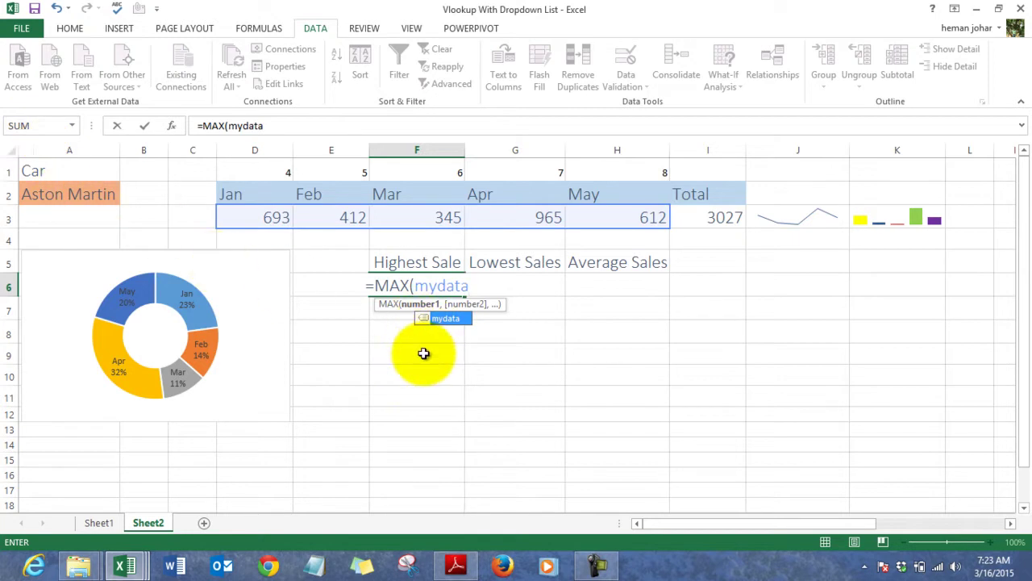
pyautogui.write(')')
pyautogui.press('Return')
pyautogui.press('Up')
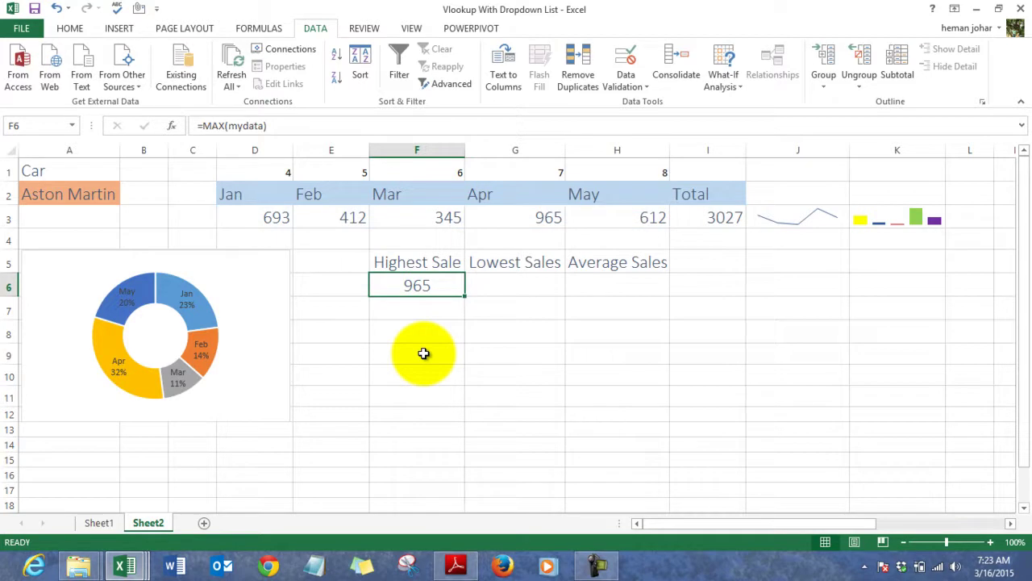
# Enter =MIN(mydata) in G6 so Lowest Sales shows 345.
pyautogui.press('Right')
pyautogui.write('=min')
pyautogui.press('Tab')
pyautogui.write('my')
pyautogui.press('Tab')
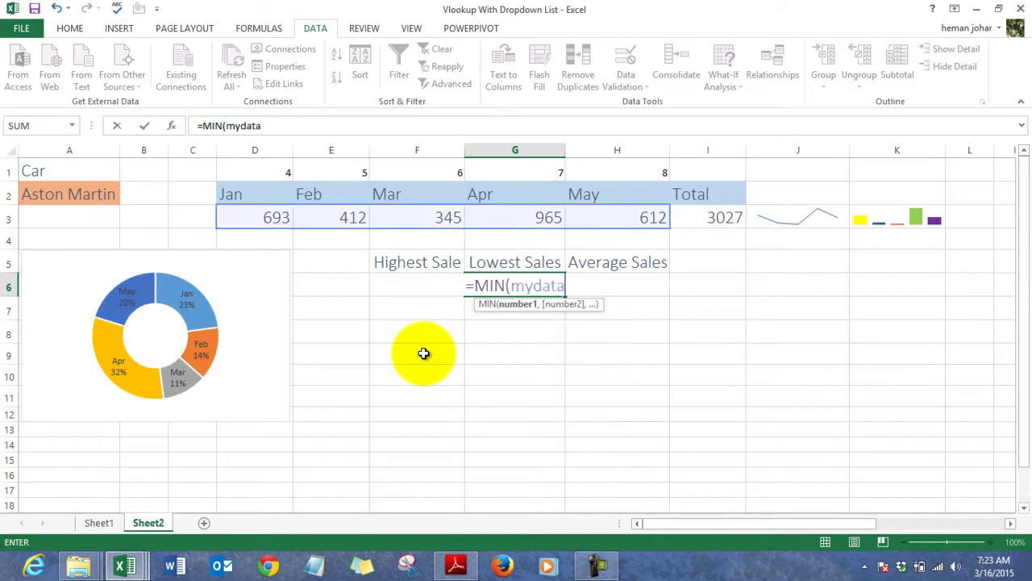
pyautogui.write(')')
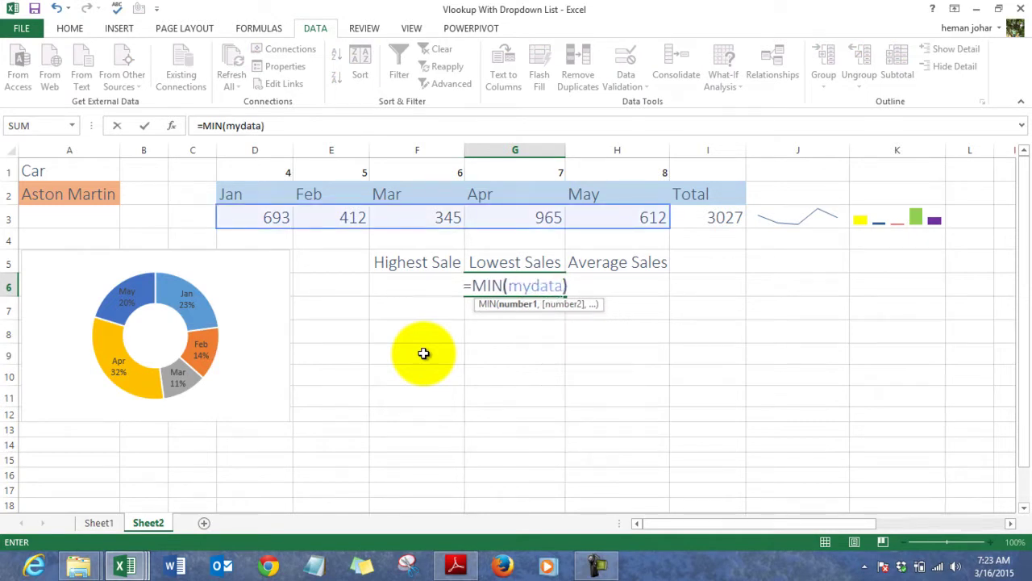
pyautogui.press('Return')
pyautogui.press('Up')
pyautogui.press('Right')
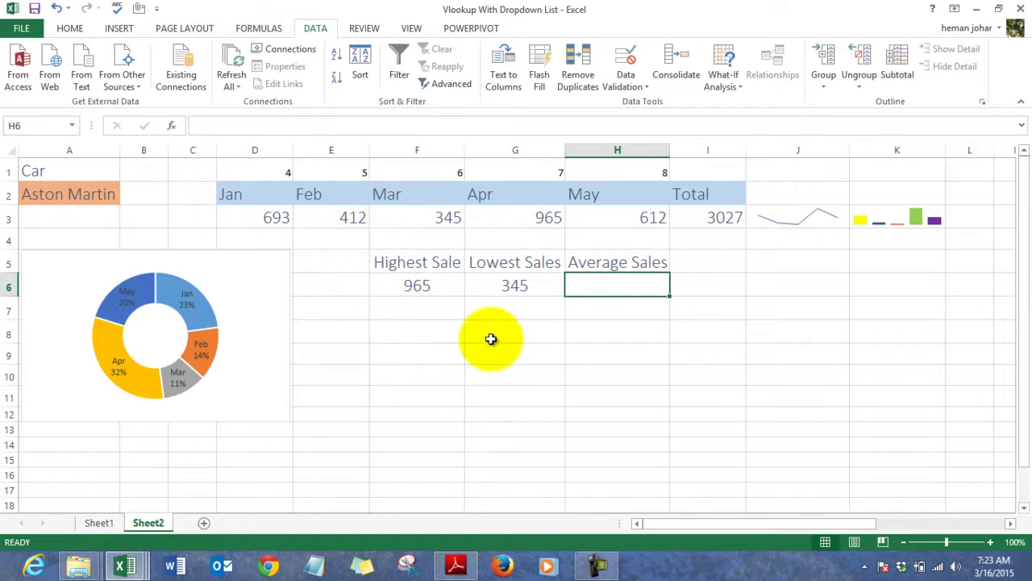
# Enter =AVERAGE(mydata) in H6, giving Average Sales 605.4.
pyautogui.write('=ave')
pyautogui.press('Down')
pyautogui.press('Tab')
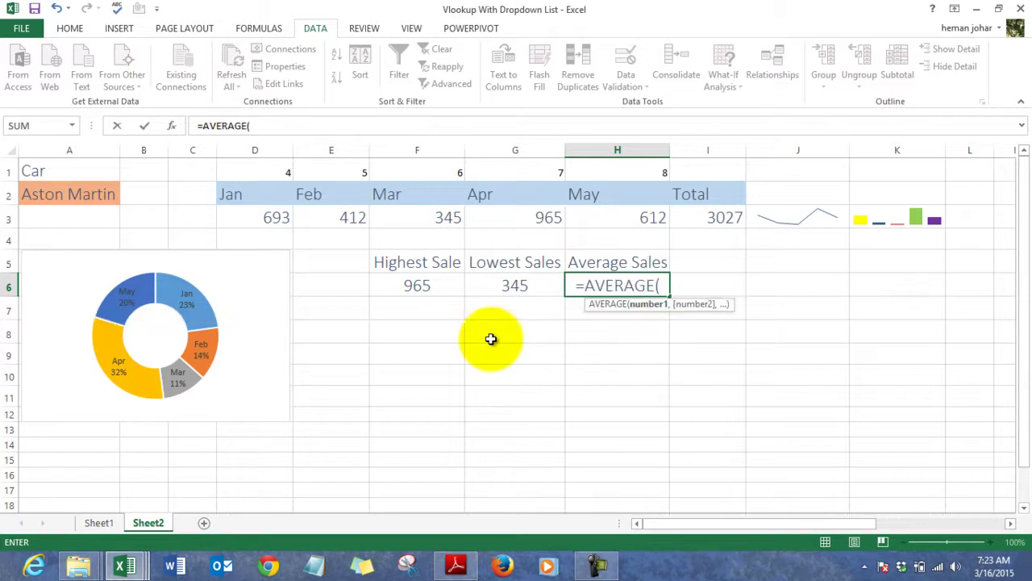
pyautogui.write('m')
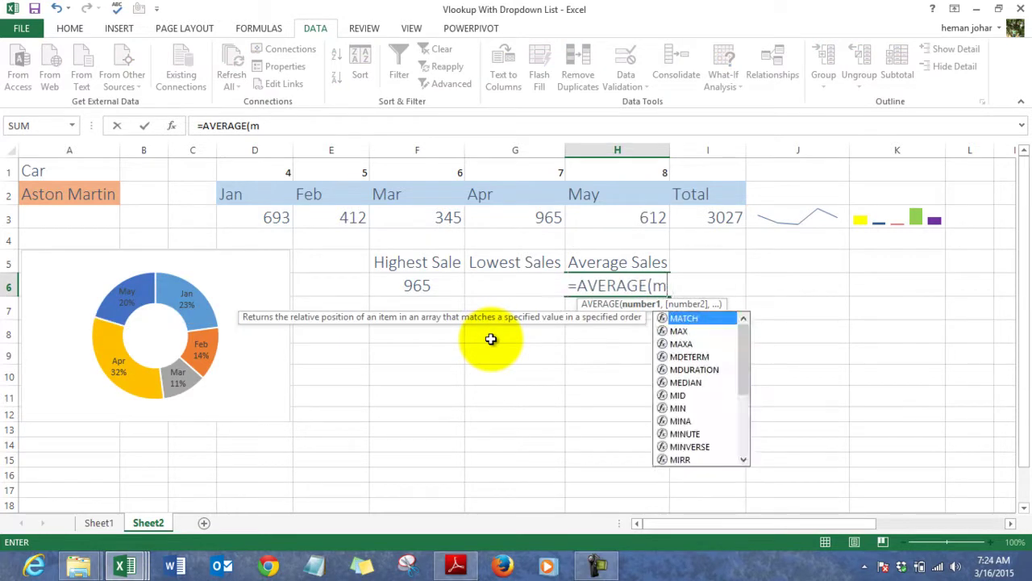
pyautogui.write('y')
pyautogui.press('Tab')
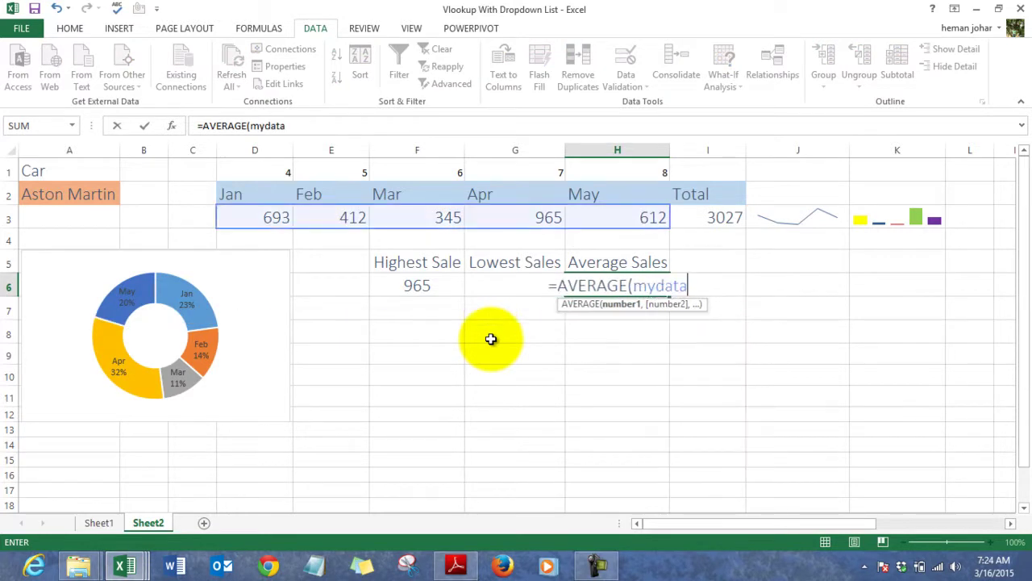
pyautogui.write(')')
pyautogui.press('Return')
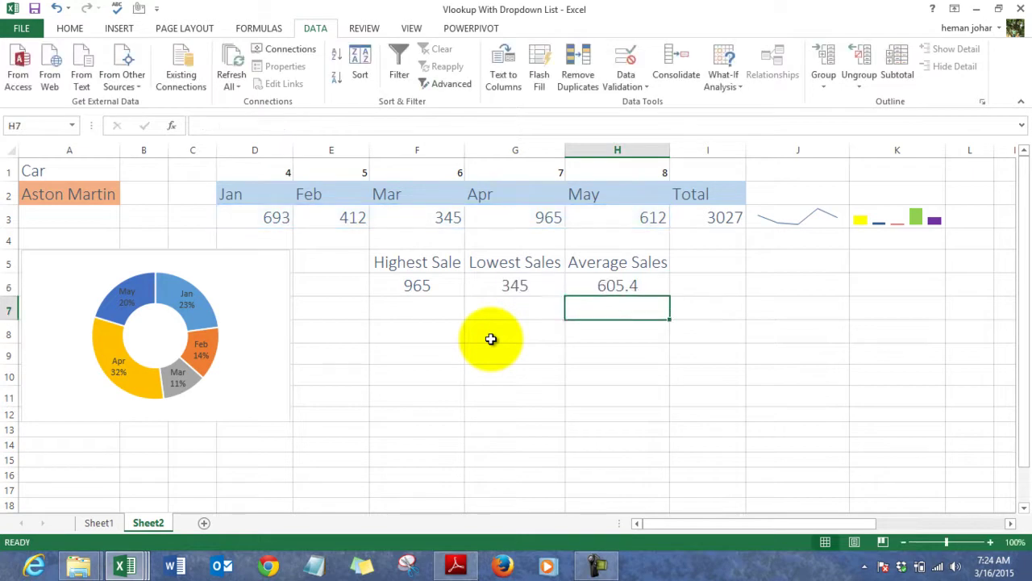
pyautogui.press('Up')
pyautogui.press('Left')
pyautogui.press('Left')
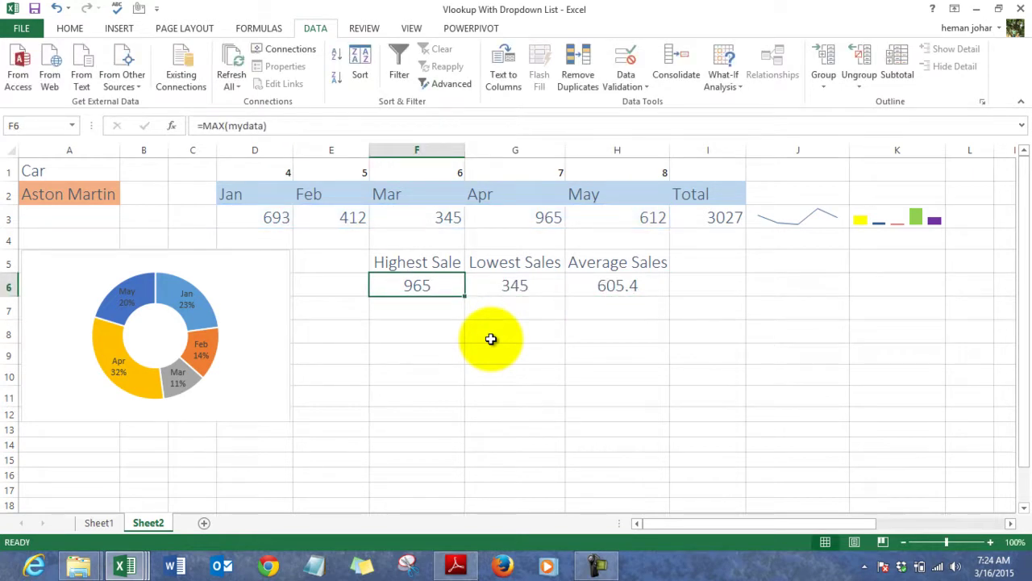
pyautogui.press('Right')
pyautogui.press('Right')
pyautogui.press('Right')
pyautogui.press('Down')
pyautogui.press('Left')
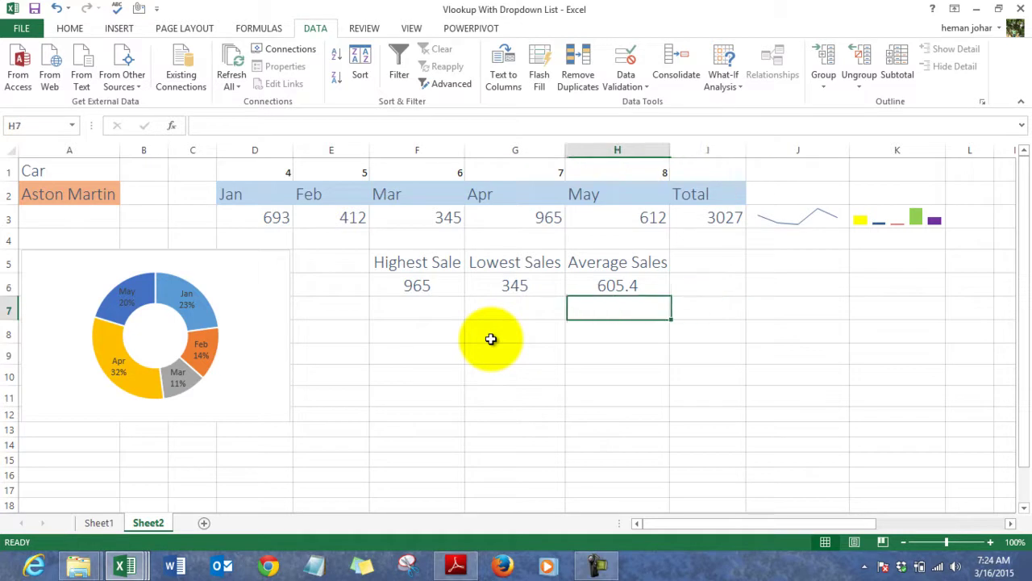
pyautogui.press('Left')
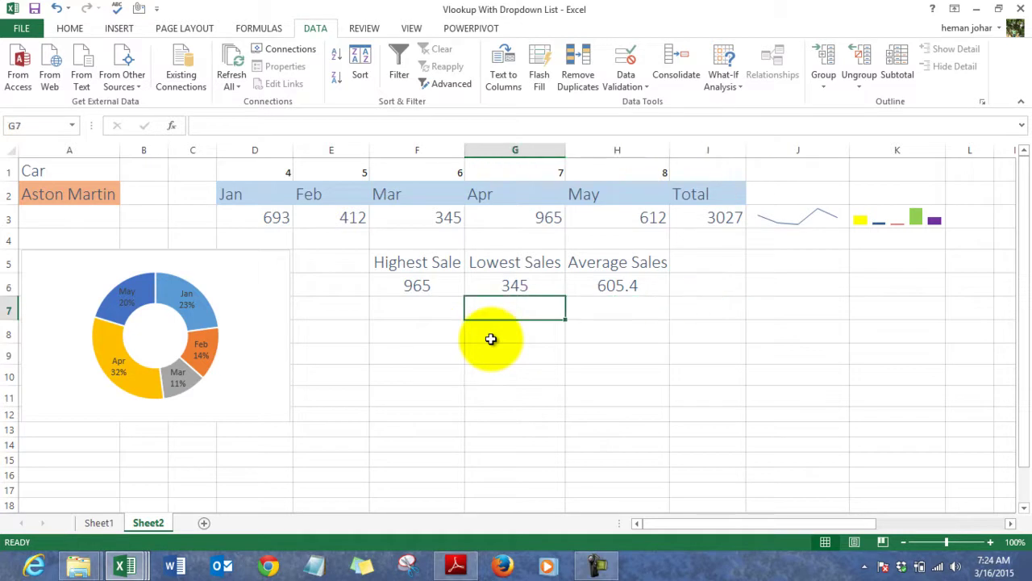
pyautogui.press('Left')
pyautogui.press('Down')
pyautogui.press('Down')
pyautogui.write('www.myelesson.org')
pyautogui.press('Return')
pyautogui.press('Up')
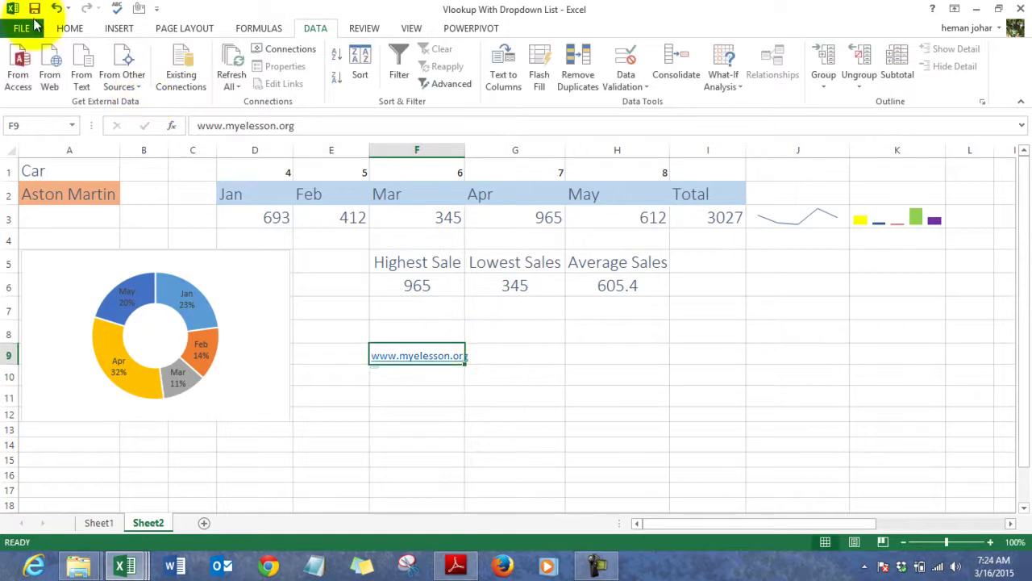
pyautogui.click(73, 29)
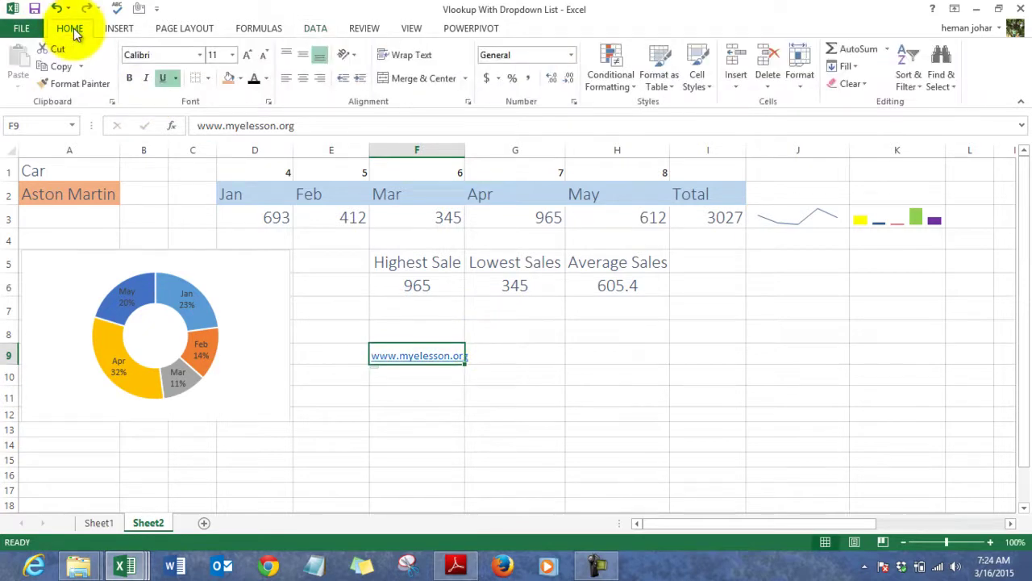
pyautogui.click(247, 56)
pyautogui.click(247, 57)
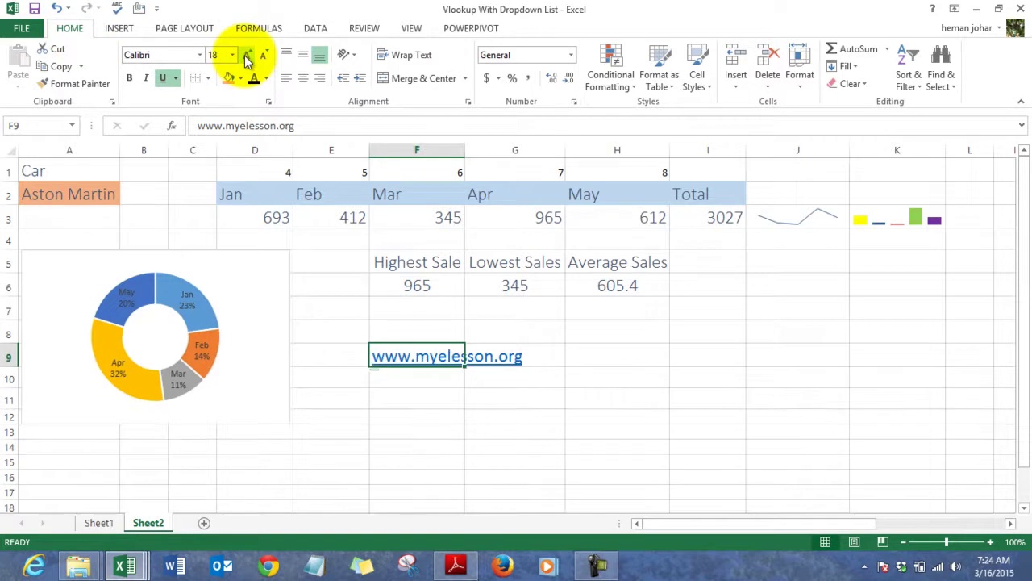
pyautogui.click(441, 404)
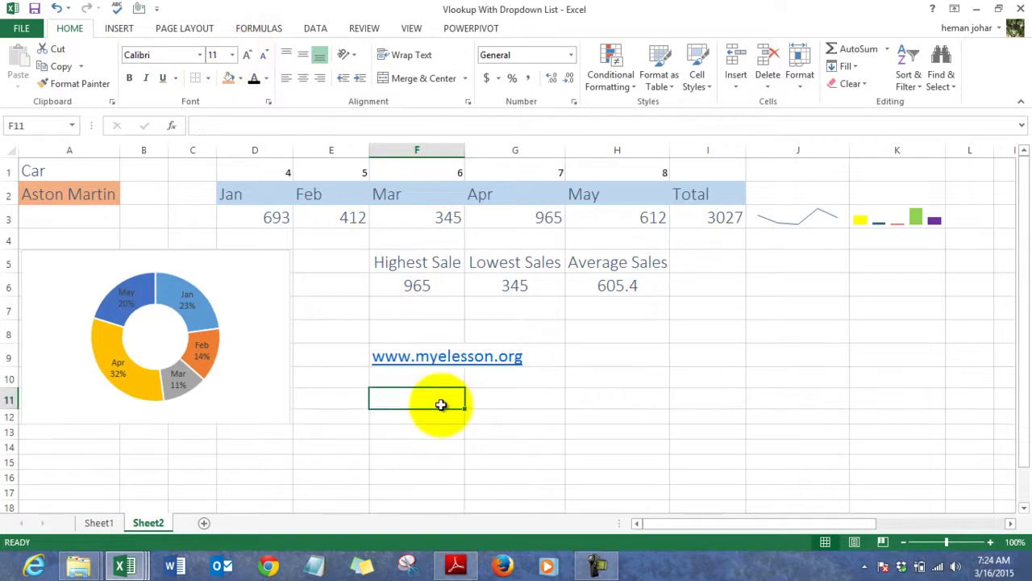